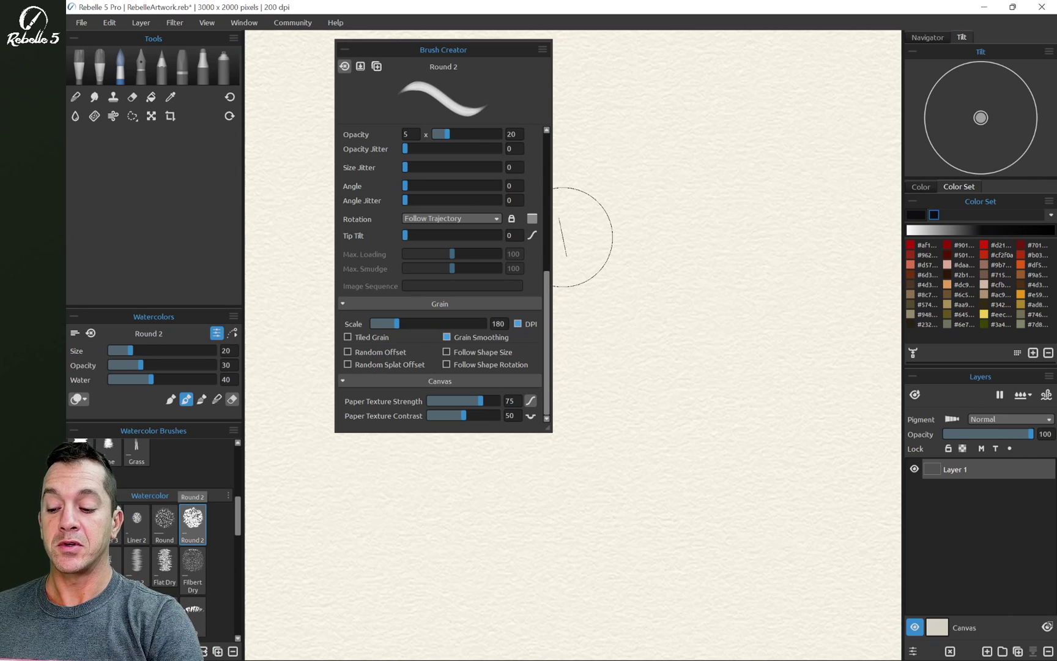
Step: Paint a cluster of overlapping black test strokes on the blank canvas with the Round 2 watercolor brush
left_click_drag(655, 160, 589, 245)
left_click_drag(715, 168, 621, 293)
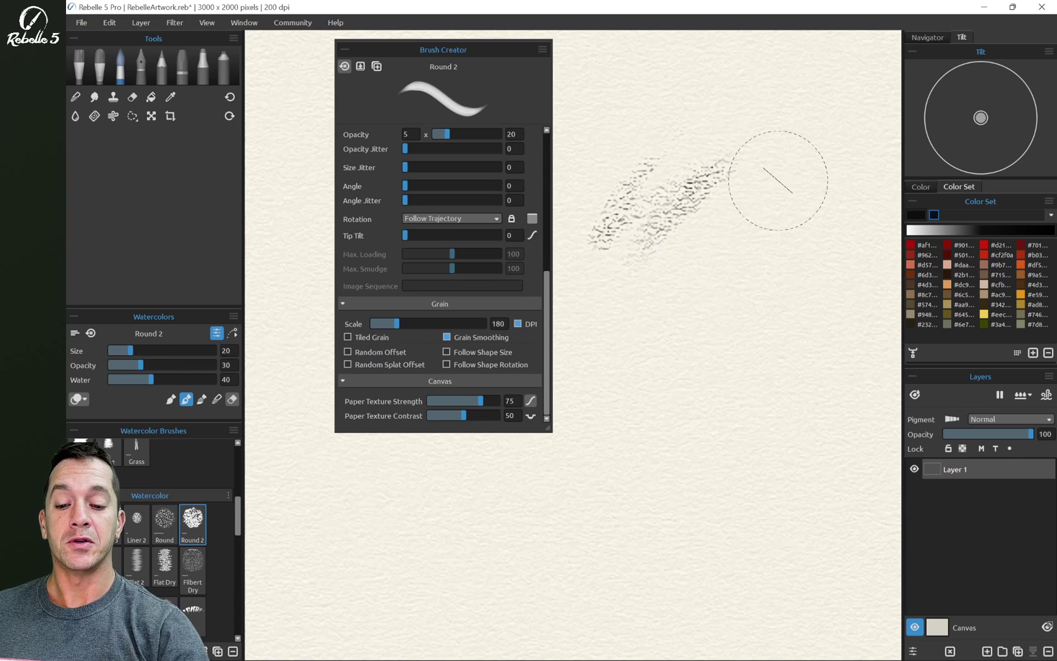
left_click_drag(742, 213, 682, 285)
left_click_drag(752, 254, 712, 297)
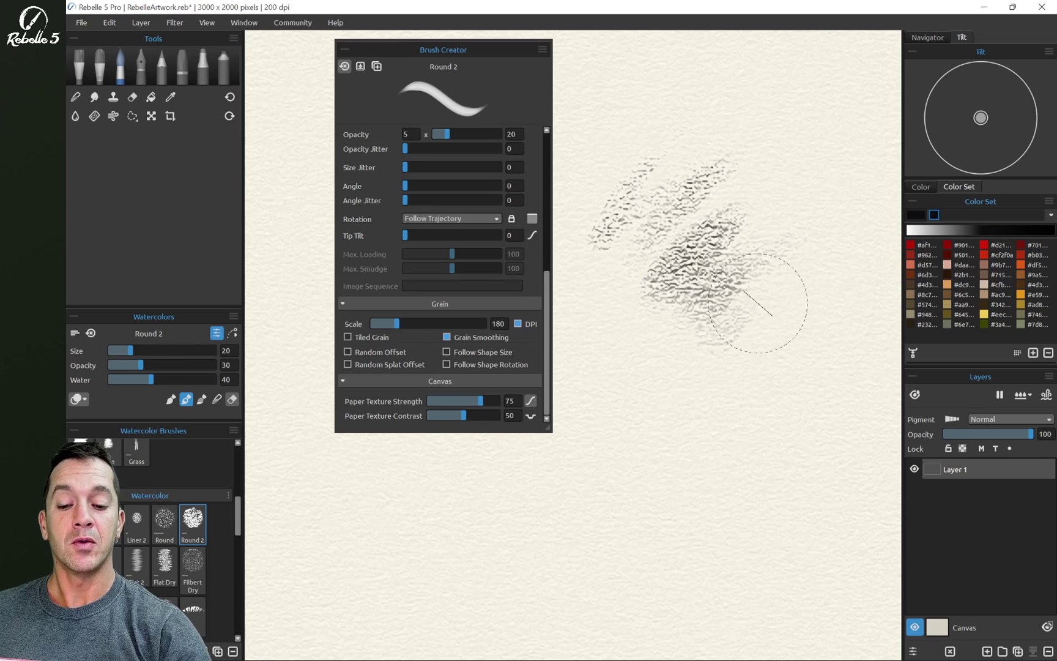
mouse_move(798, 298)
left_mouse_down()
mouse_move(827, 275)
mouse_move(725, 343)
mouse_move(824, 306)
left_mouse_up()
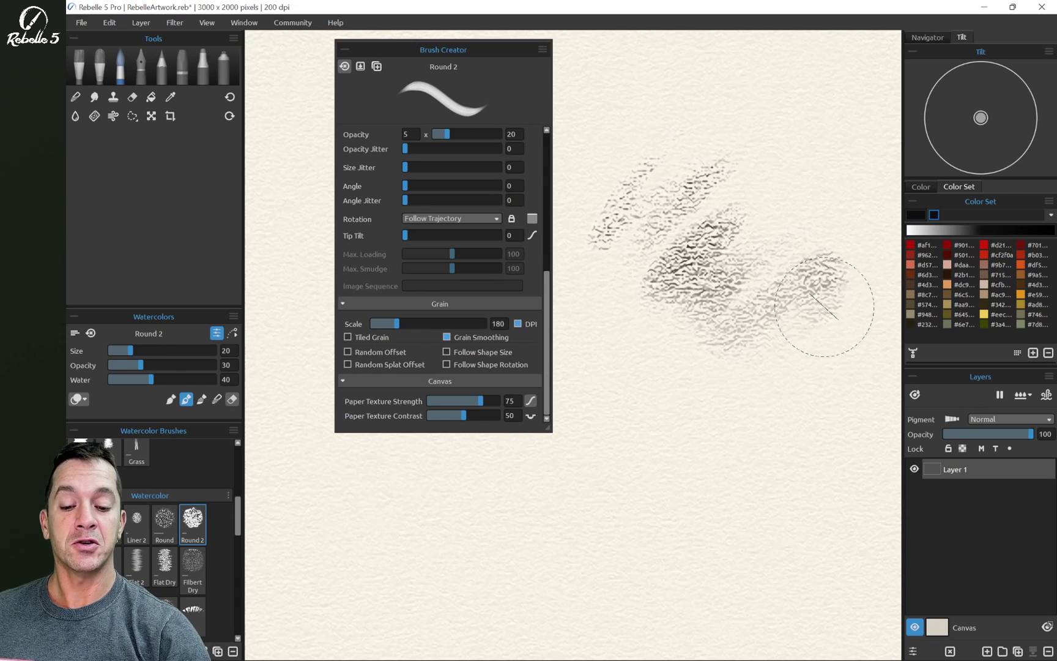
mouse_move(790, 360)
left_mouse_down()
mouse_move(760, 378)
mouse_move(747, 373)
mouse_move(799, 318)
mouse_move(727, 323)
mouse_move(632, 391)
left_mouse_up()
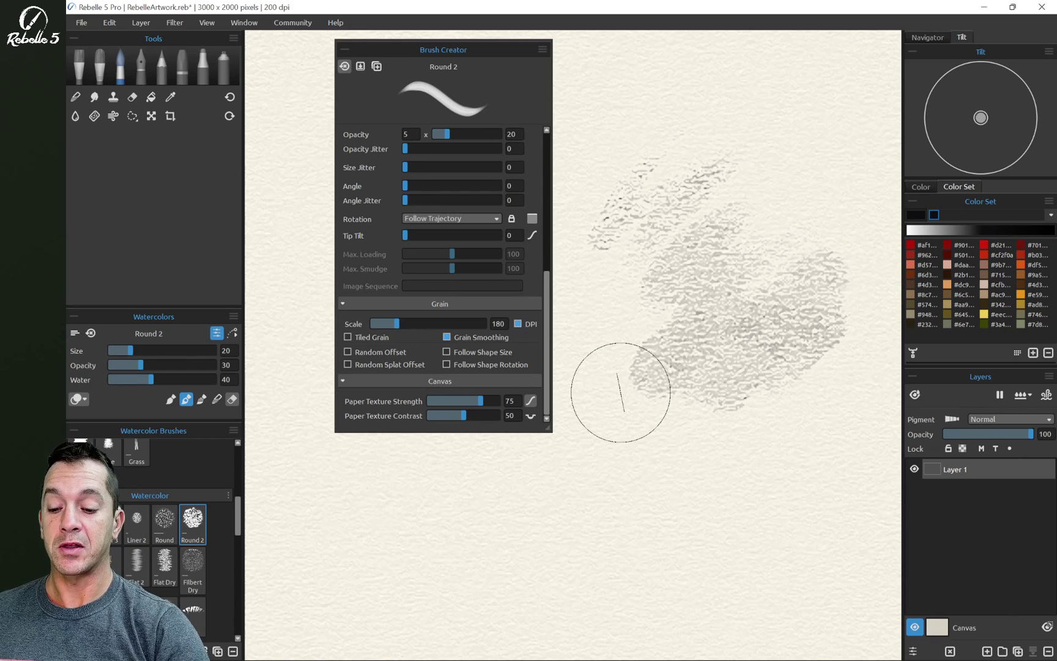
Step: Set the Paper Texture Strength to 0 and paint a broad test patch below the textured strokes
left_click_drag(480, 401, 476, 401)
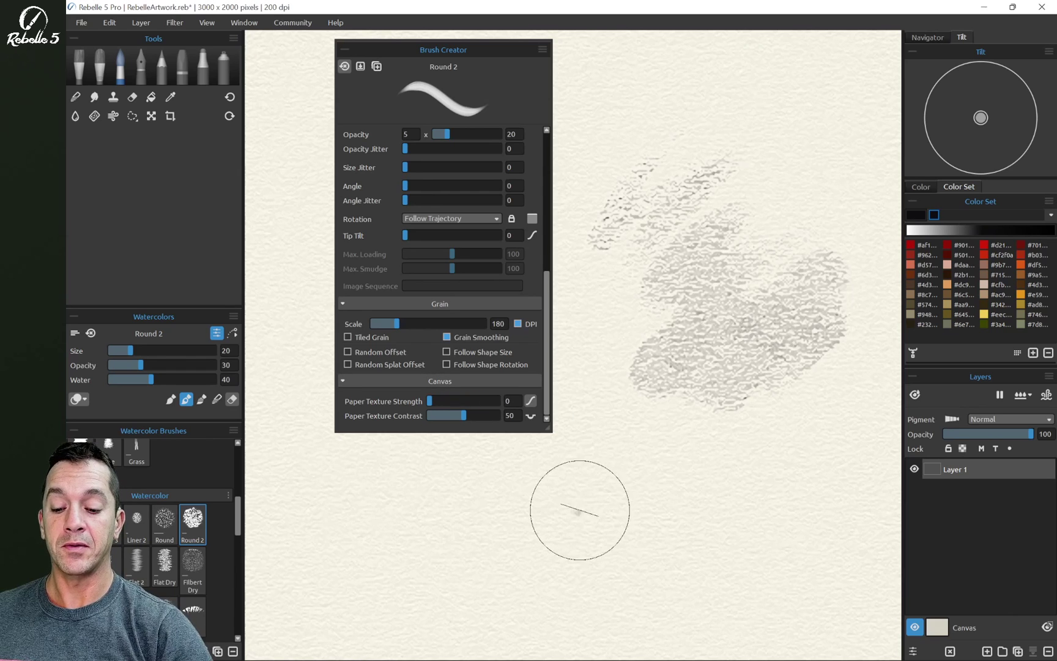
mouse_move(578, 507)
left_mouse_down()
mouse_move(656, 432)
mouse_move(696, 432)
left_mouse_up()
left_click_drag(651, 547, 767, 425)
mouse_move(706, 553)
left_mouse_down()
mouse_move(753, 475)
mouse_move(797, 495)
mouse_move(656, 520)
mouse_move(609, 437)
mouse_move(701, 459)
mouse_move(810, 537)
left_mouse_up()
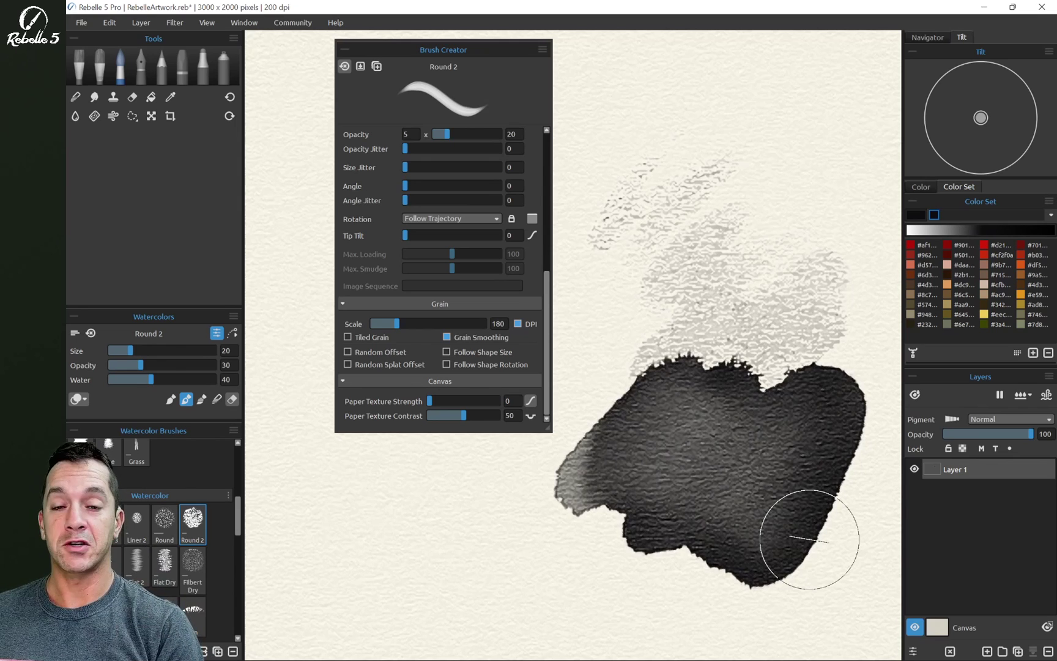
Step: Scale the HP01 Hot Pressed canvas texture to 100% and paint test strokes with Paper Texture Strength at 76
left_click(937, 626)
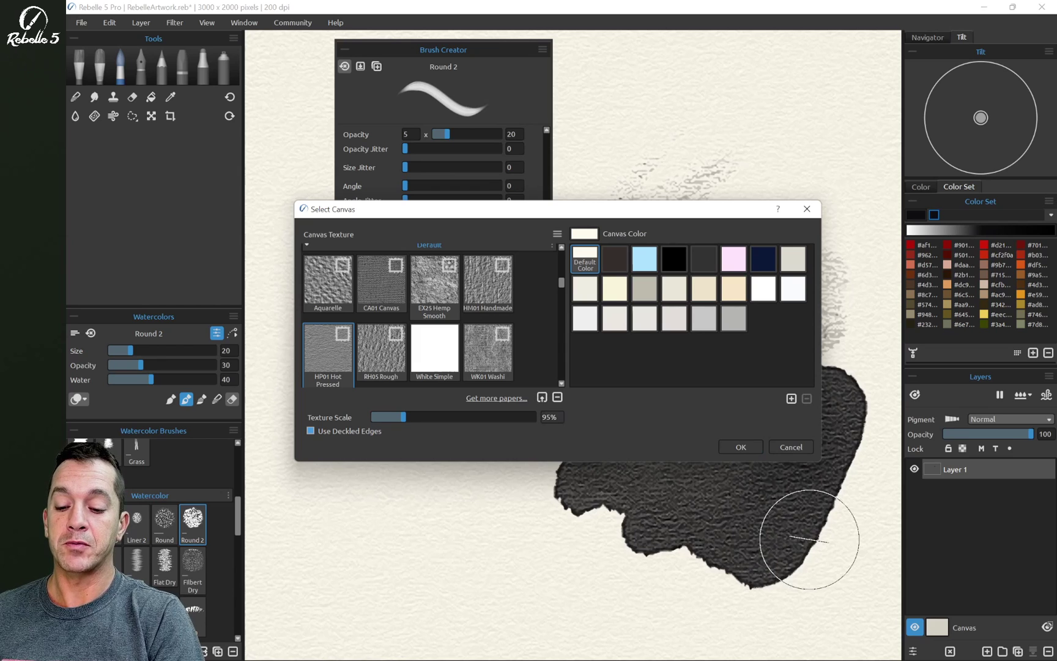
key("Return")
mouse_move(647, 213)
left_mouse_down()
mouse_move(614, 276)
mouse_move(601, 367)
mouse_move(592, 330)
mouse_move(620, 287)
left_mouse_up()
mouse_move(625, 244)
left_mouse_down()
mouse_move(694, 117)
mouse_move(768, 103)
mouse_move(705, 167)
mouse_move(818, 122)
mouse_move(770, 189)
mouse_move(845, 190)
mouse_move(803, 259)
mouse_move(868, 220)
mouse_move(848, 274)
mouse_move(771, 350)
mouse_move(804, 319)
mouse_move(789, 292)
mouse_move(730, 335)
mouse_move(769, 353)
mouse_move(847, 194)
mouse_move(752, 207)
mouse_move(785, 118)
mouse_move(744, 136)
left_mouse_up()
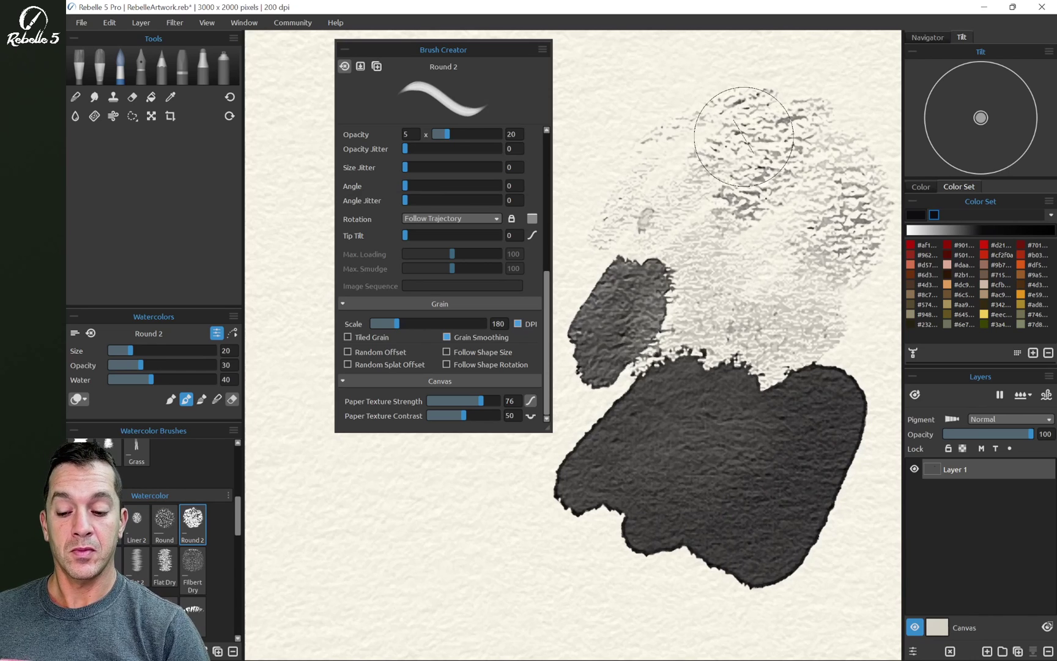
Step: Change the canvas texture to EX10 Mulberry from the Exotic papers
key("ctrl+shift+c")
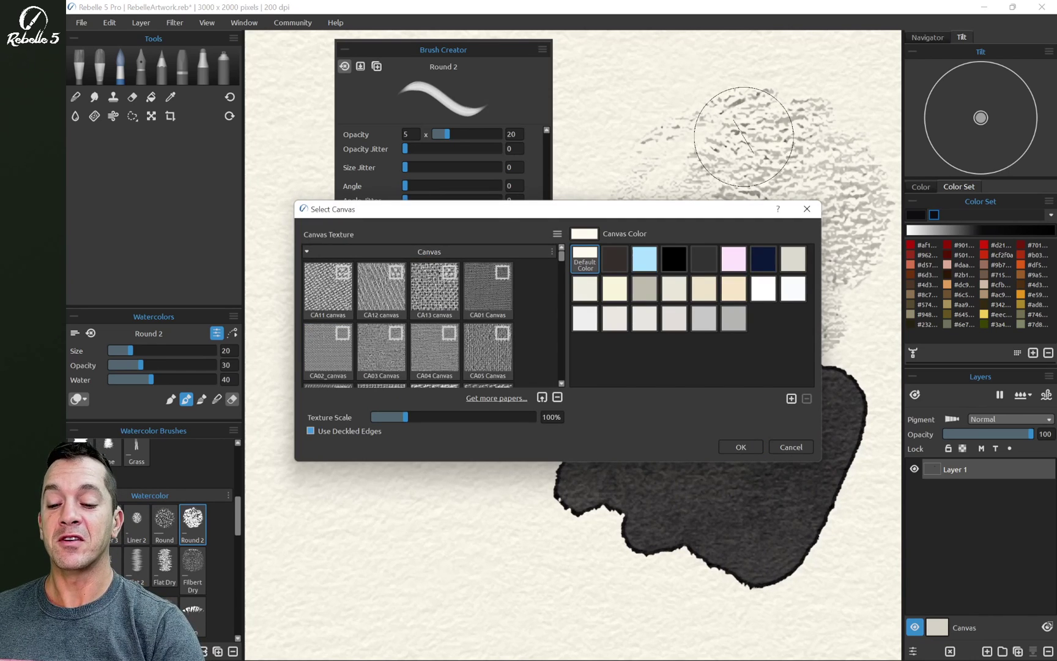
scroll(429, 315, "down", 8)
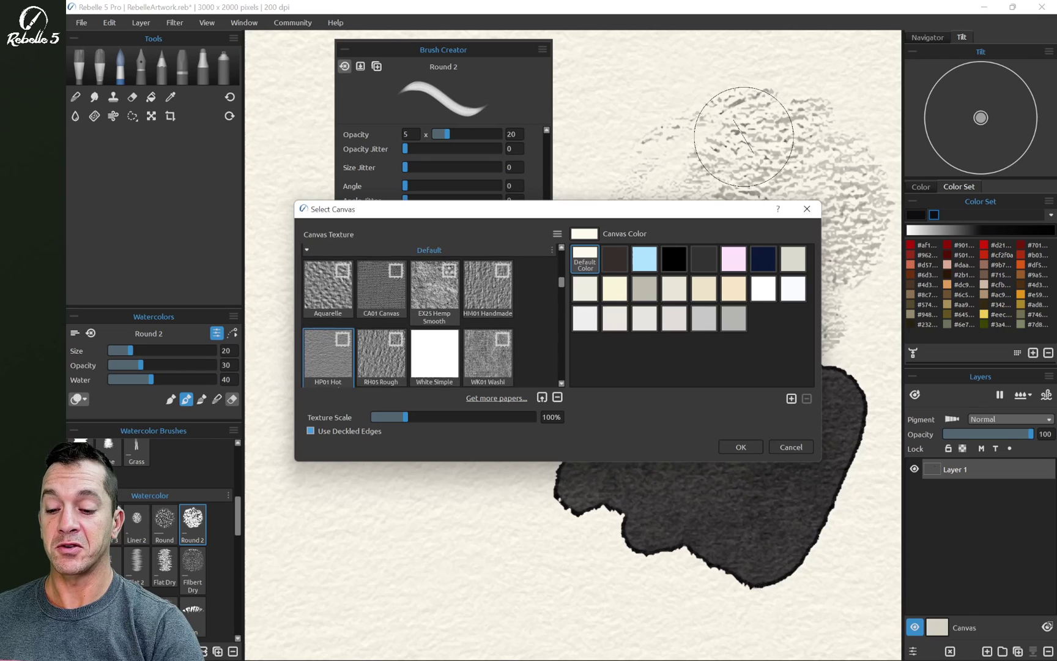
scroll(429, 315, "down", 4)
left_click(488, 304)
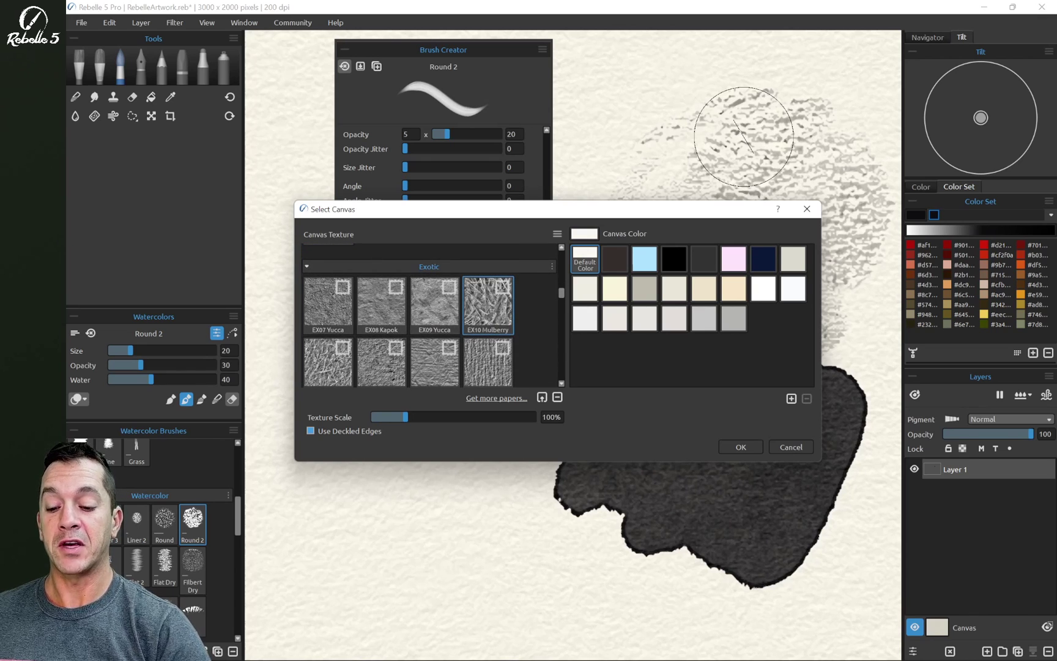
left_click(741, 446)
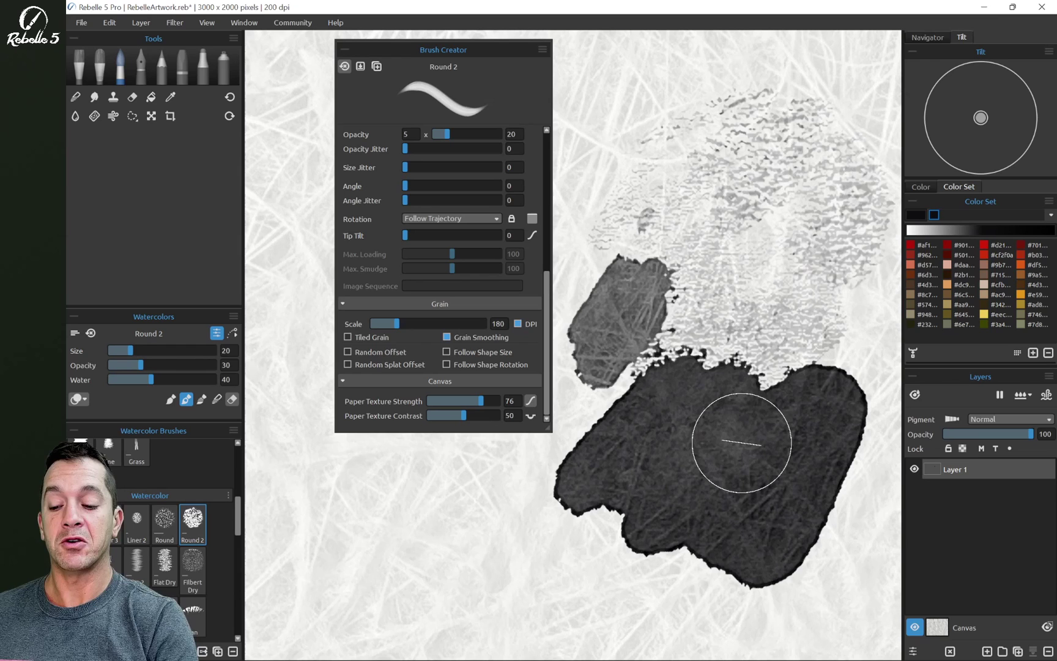
Step: Set the Paper Texture Contrast mode to Auto and clear all paint from Layer 1
left_click(530, 415)
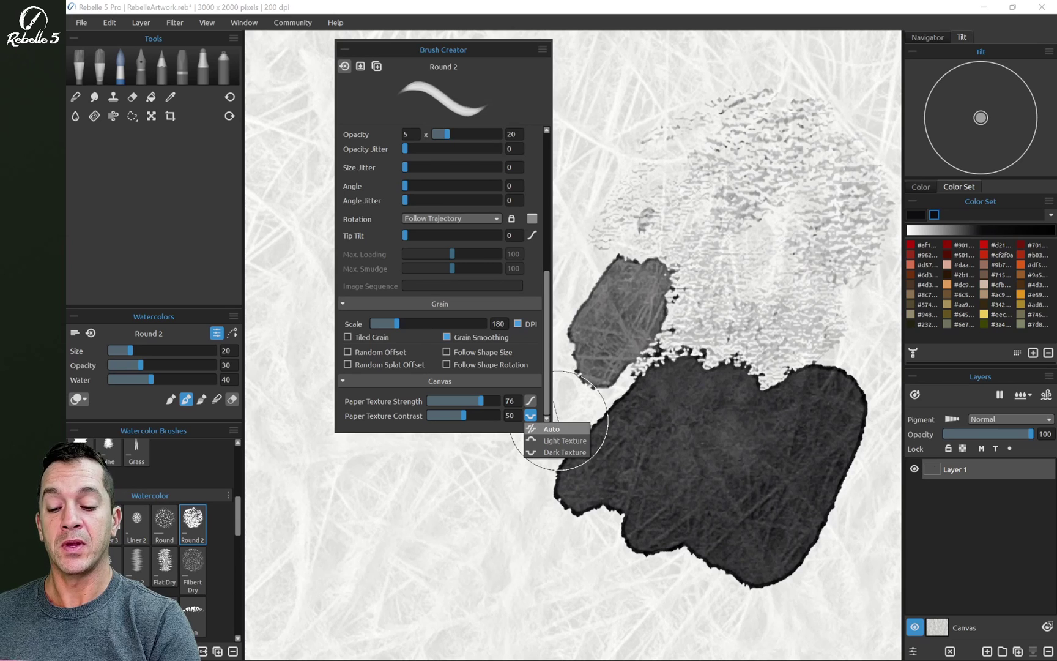
left_click(550, 429)
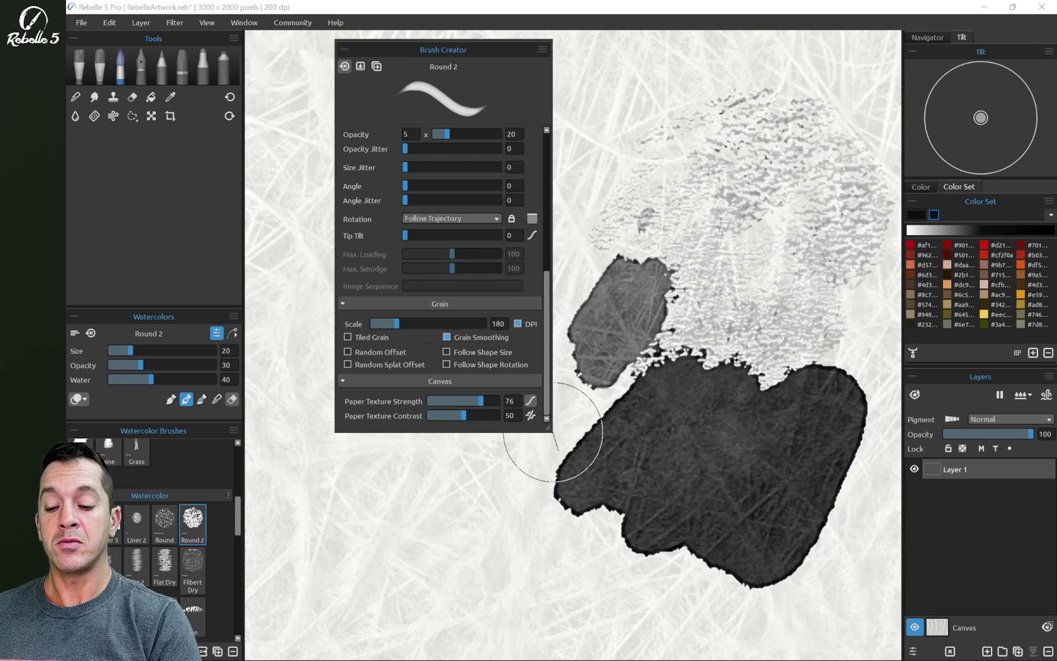
left_click(530, 415)
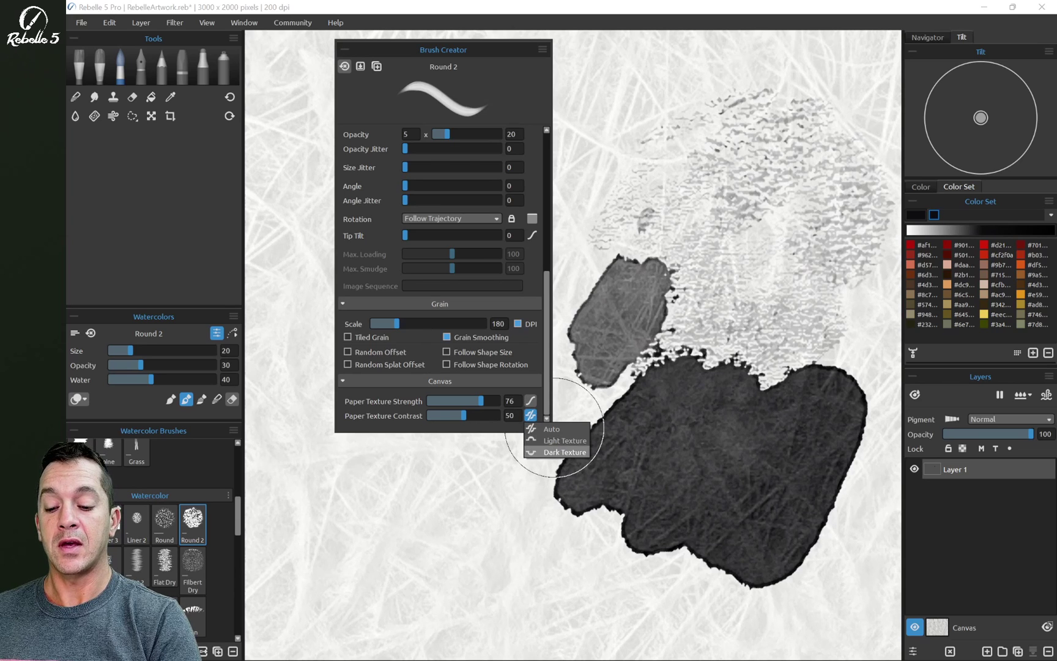
left_click(551, 429)
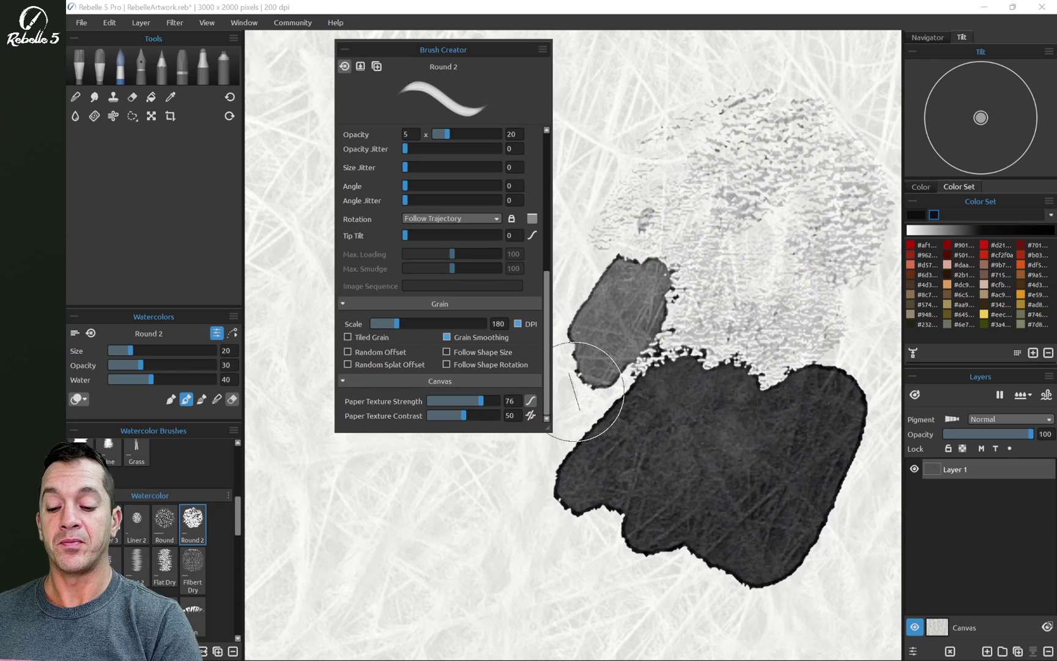
key("Delete")
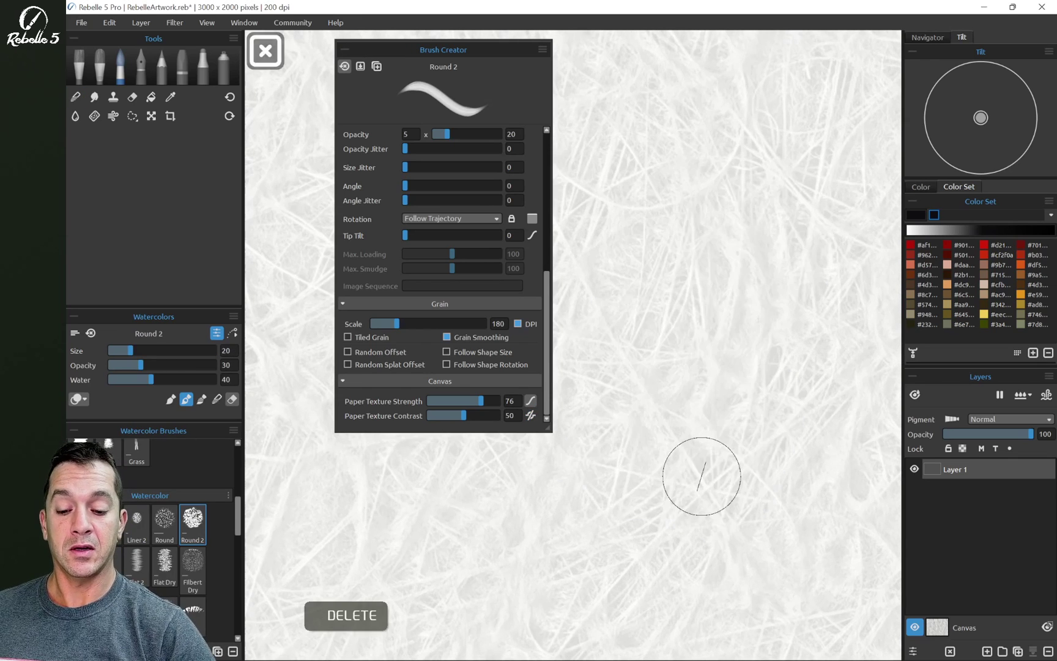
Step: Set the Paper Texture Strength to 100 with its pressure curve open, and paint a textured test stroke on the Mulberry canvas
mouse_move(443, 49)
left_mouse_down()
mouse_move(348, 57)
mouse_move(361, 46)
left_mouse_up()
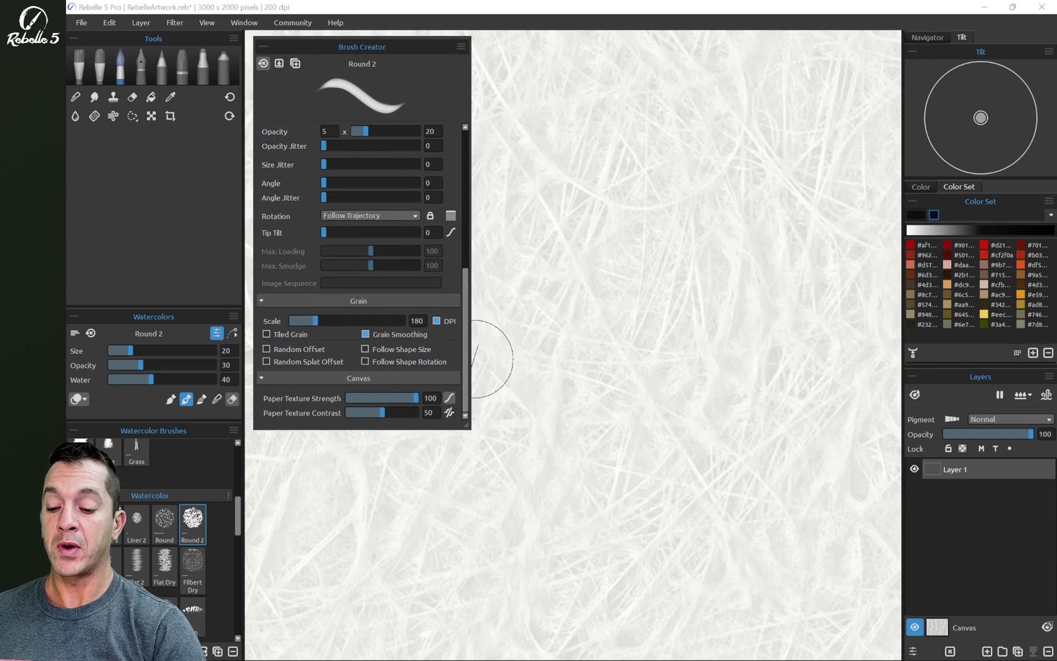
left_click(449, 397)
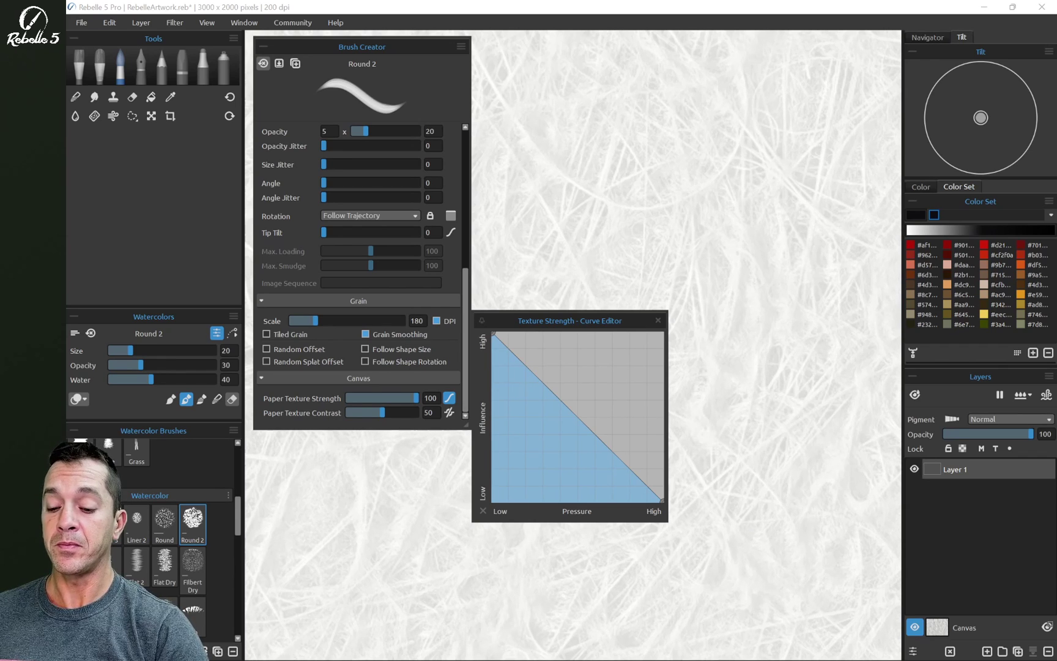
mouse_move(493, 334)
left_mouse_down()
mouse_move(496, 361)
mouse_move(493, 334)
left_mouse_up()
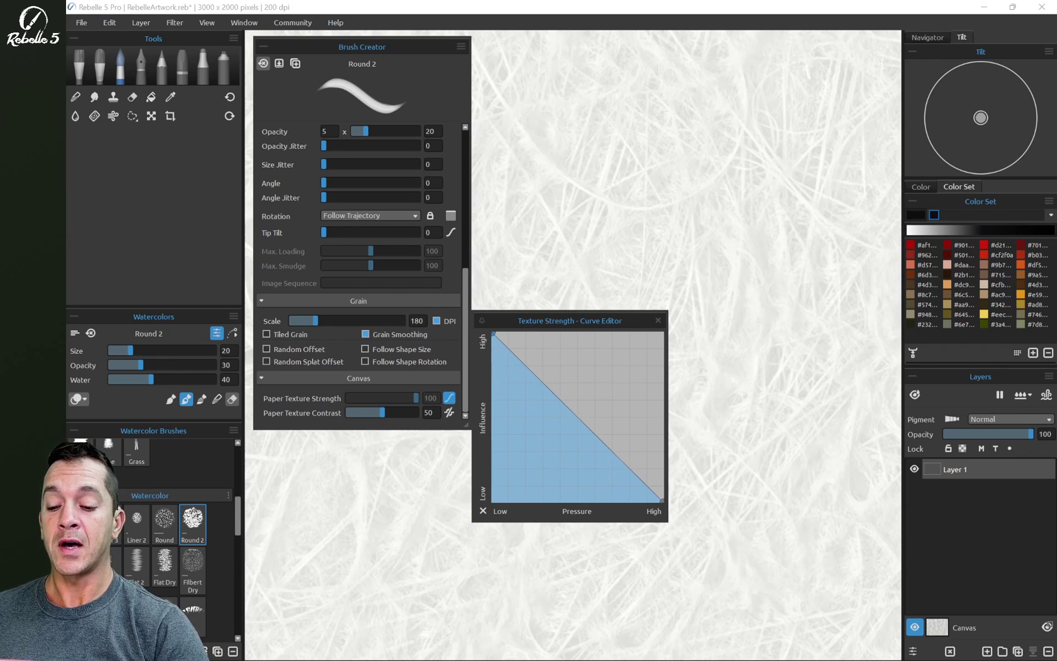
mouse_move(539, 245)
left_mouse_down()
mouse_move(546, 194)
mouse_move(617, 167)
mouse_move(582, 220)
mouse_move(700, 169)
mouse_move(628, 259)
mouse_move(755, 208)
mouse_move(700, 302)
mouse_move(813, 367)
mouse_move(751, 170)
mouse_move(770, 413)
mouse_move(810, 320)
mouse_move(783, 340)
left_mouse_up()
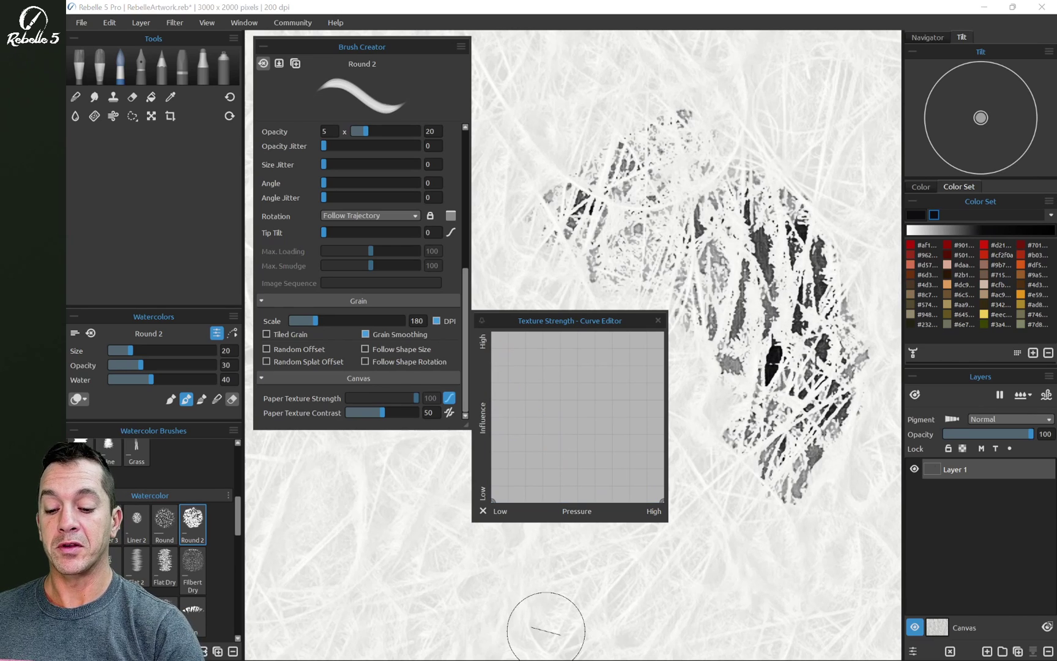
Step: Paint test strokes with the Texture Strength curve flat at zero influence, and with the curve rising from low to high influence
mouse_move(514, 263)
left_mouse_down()
mouse_move(540, 179)
mouse_move(625, 99)
mouse_move(577, 250)
mouse_move(625, 253)
mouse_move(708, 350)
mouse_move(783, 367)
mouse_move(807, 279)
left_mouse_up()
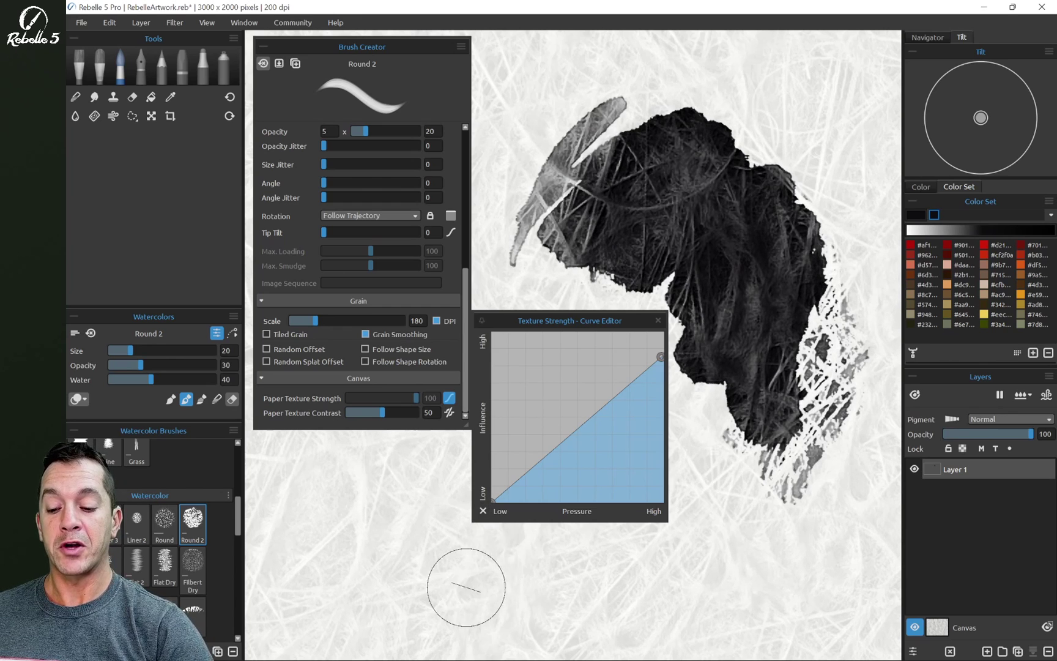
left_click_drag(470, 586, 499, 584)
mouse_move(543, 550)
left_mouse_down()
mouse_move(545, 605)
mouse_move(554, 607)
mouse_move(577, 550)
mouse_move(570, 606)
mouse_move(602, 587)
mouse_move(739, 555)
mouse_move(782, 566)
mouse_move(853, 524)
mouse_move(778, 554)
mouse_move(856, 521)
mouse_move(777, 512)
mouse_move(812, 573)
mouse_move(832, 461)
mouse_move(738, 540)
mouse_move(826, 543)
mouse_move(756, 453)
mouse_move(785, 560)
left_mouse_up()
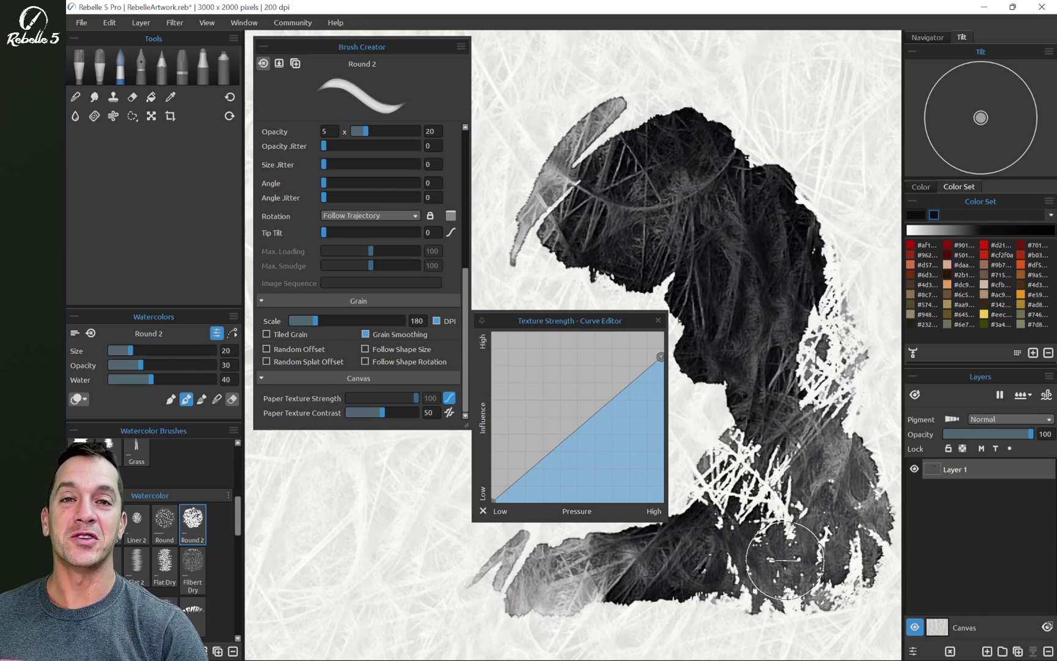
Step: Reset the Texture Strength curve and paint more test strokes over the lower part of the canvas, undoing the first attempt
left_click(483, 510)
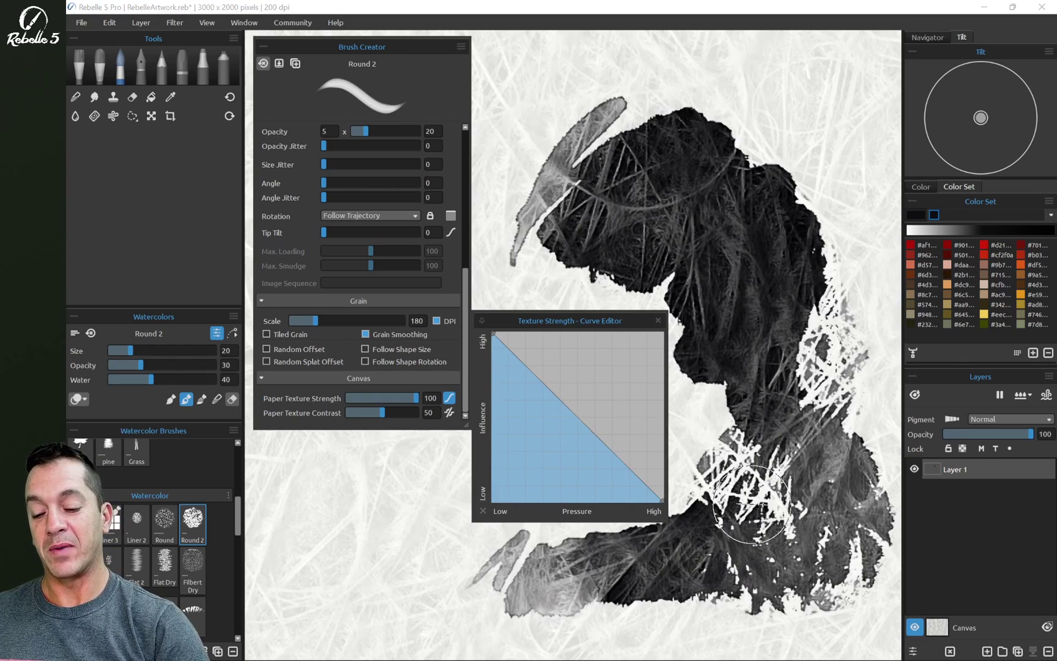
mouse_move(385, 535)
left_mouse_down()
mouse_move(411, 489)
mouse_move(358, 531)
mouse_move(396, 480)
mouse_move(411, 510)
mouse_move(432, 477)
mouse_move(483, 489)
mouse_move(569, 471)
mouse_move(641, 510)
mouse_move(588, 343)
mouse_move(501, 428)
mouse_move(526, 391)
mouse_move(571, 374)
mouse_move(550, 416)
mouse_move(624, 465)
mouse_move(635, 507)
mouse_move(603, 378)
mouse_move(538, 385)
mouse_move(523, 444)
left_mouse_up()
key("ctrl+z")
mouse_move(555, 485)
left_mouse_down()
mouse_move(624, 402)
mouse_move(557, 444)
mouse_move(511, 455)
mouse_move(517, 445)
mouse_move(574, 466)
mouse_move(585, 496)
left_mouse_up()
left_click(449, 398)
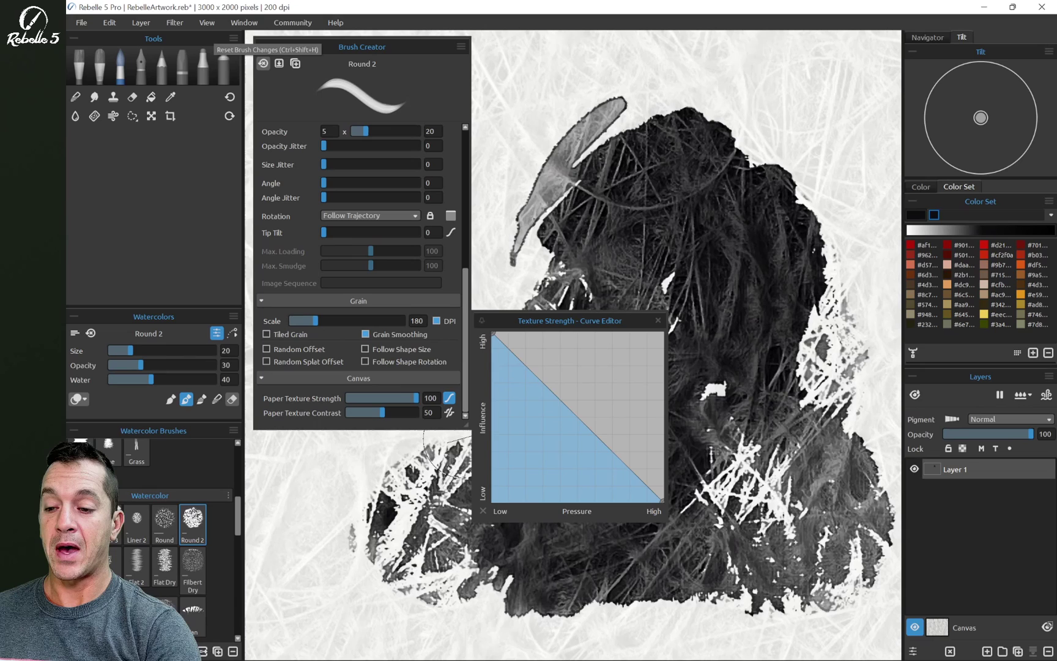
Step: Reset all changes to the Round 2 brush and paint a long test stroke on the cleared layer
left_click(263, 63)
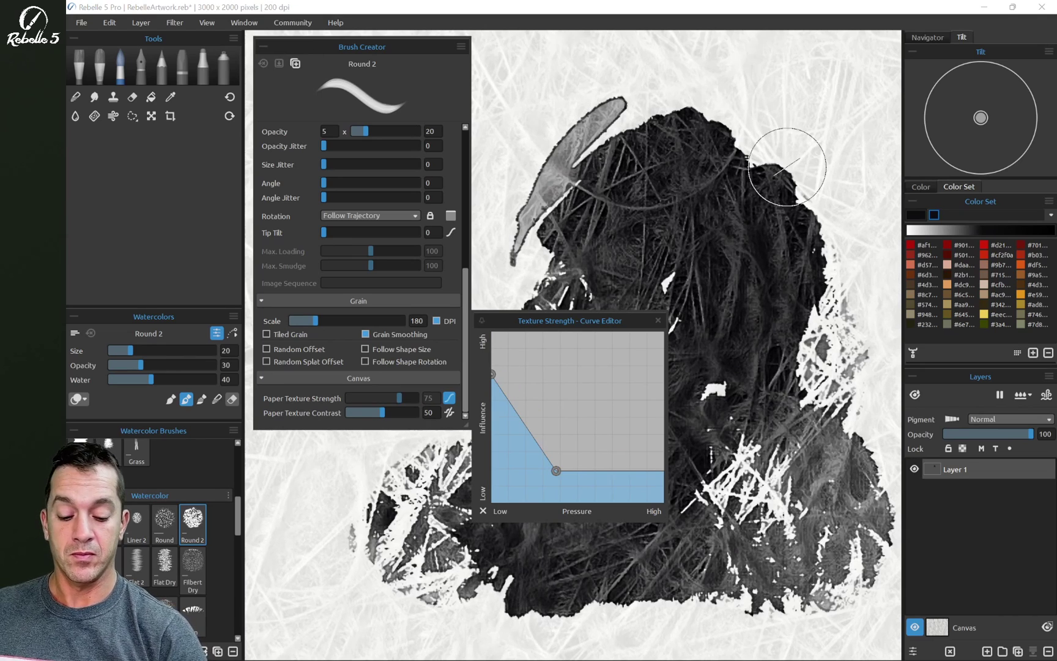
key("Delete")
mouse_move(576, 139)
left_mouse_down()
mouse_move(612, 124)
mouse_move(562, 182)
mouse_move(662, 109)
mouse_move(573, 232)
mouse_move(614, 226)
mouse_move(650, 200)
mouse_move(649, 215)
mouse_move(708, 224)
mouse_move(690, 279)
mouse_move(703, 308)
mouse_move(725, 316)
mouse_move(765, 279)
mouse_move(754, 320)
mouse_move(837, 289)
mouse_move(842, 311)
mouse_move(837, 355)
mouse_move(786, 484)
mouse_move(794, 497)
mouse_move(736, 551)
mouse_move(708, 546)
mouse_move(707, 483)
mouse_move(545, 592)
left_mouse_up()
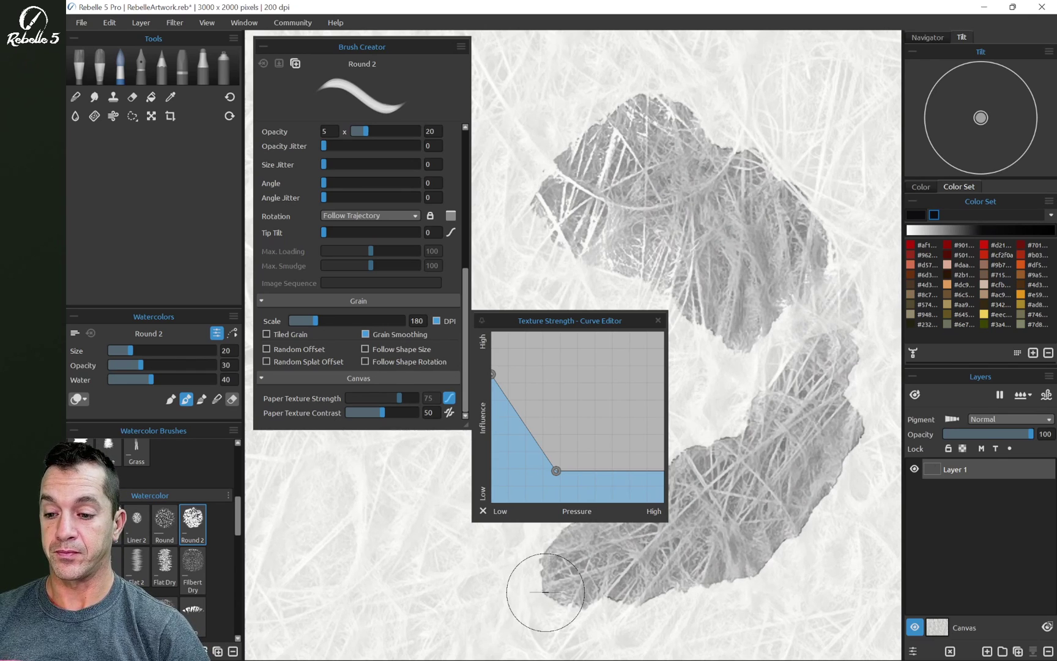
Step: Clear the layer again and paint a dark curved stroke with varying pressure down the canvas
scroll(361, 270, "up", 3)
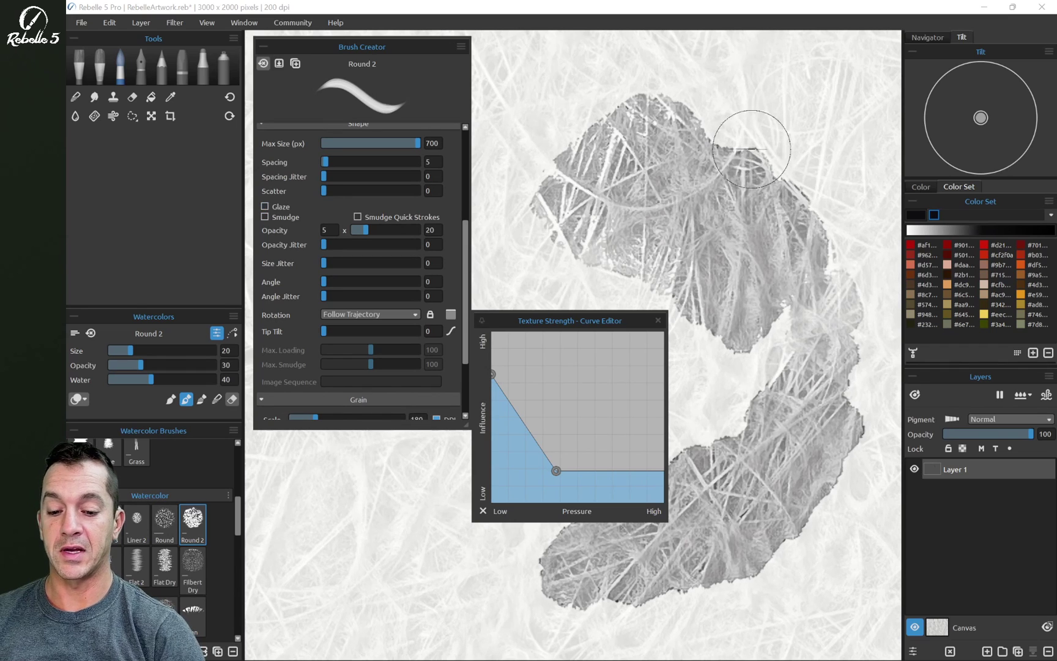
key("Delete")
mouse_move(543, 213)
left_mouse_down()
mouse_move(605, 196)
mouse_move(656, 250)
mouse_move(718, 272)
mouse_move(790, 251)
mouse_move(814, 265)
mouse_move(787, 330)
mouse_move(770, 420)
mouse_move(807, 424)
mouse_move(824, 515)
left_mouse_up()
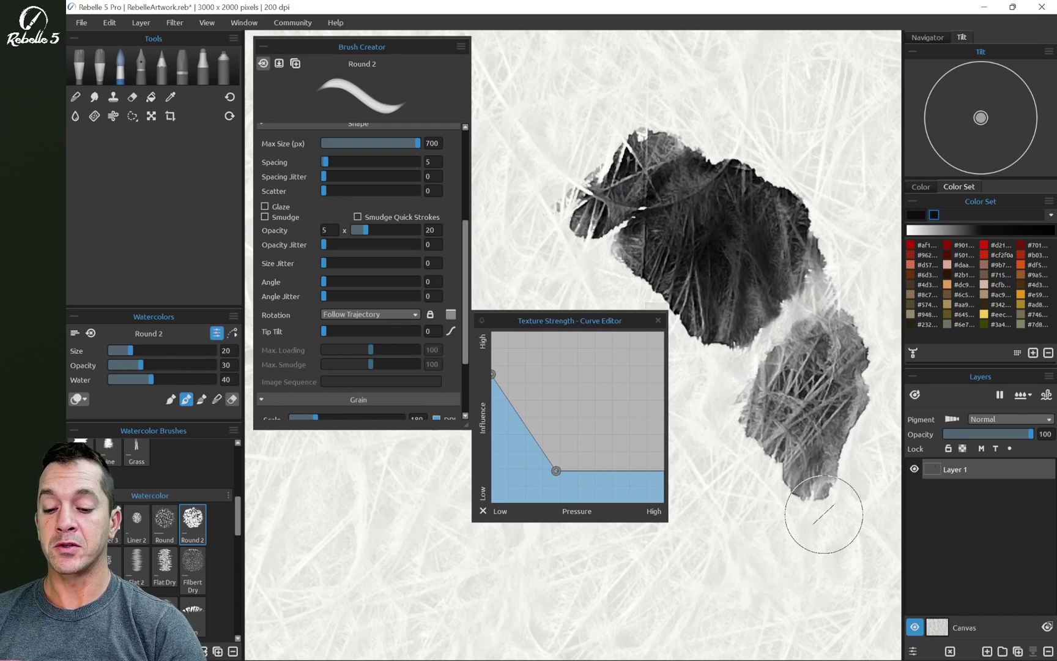
Step: Reset the Texture Strength curve and level it at high influence with strength 89, and paint a heavily textured area beside the dark stroke
left_click(658, 320)
left_click_drag(465, 226, 472, 273)
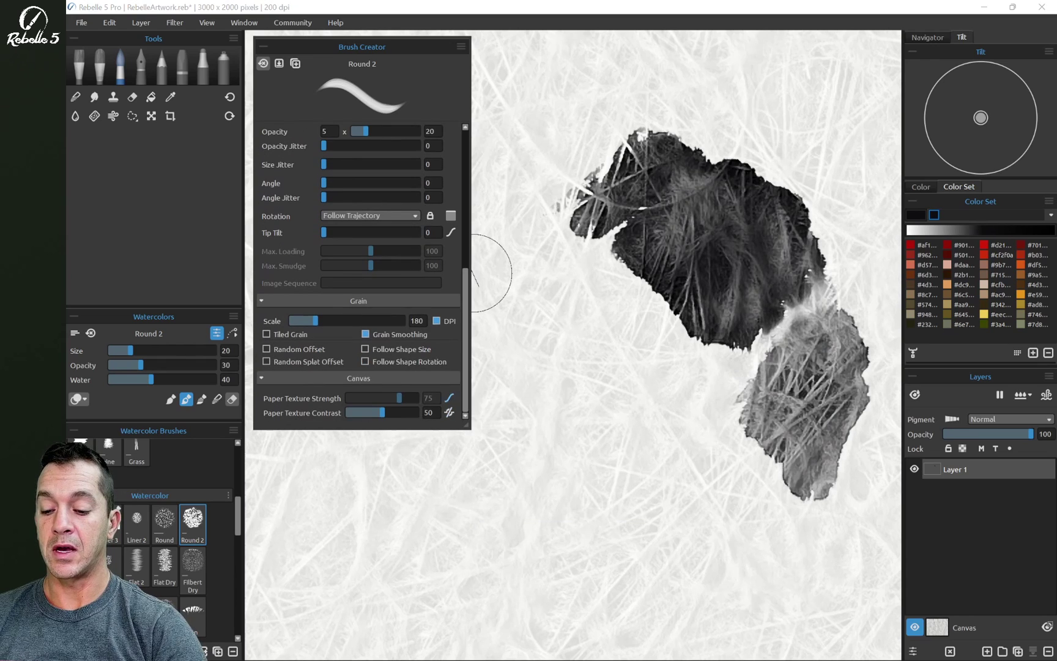
left_click(449, 398)
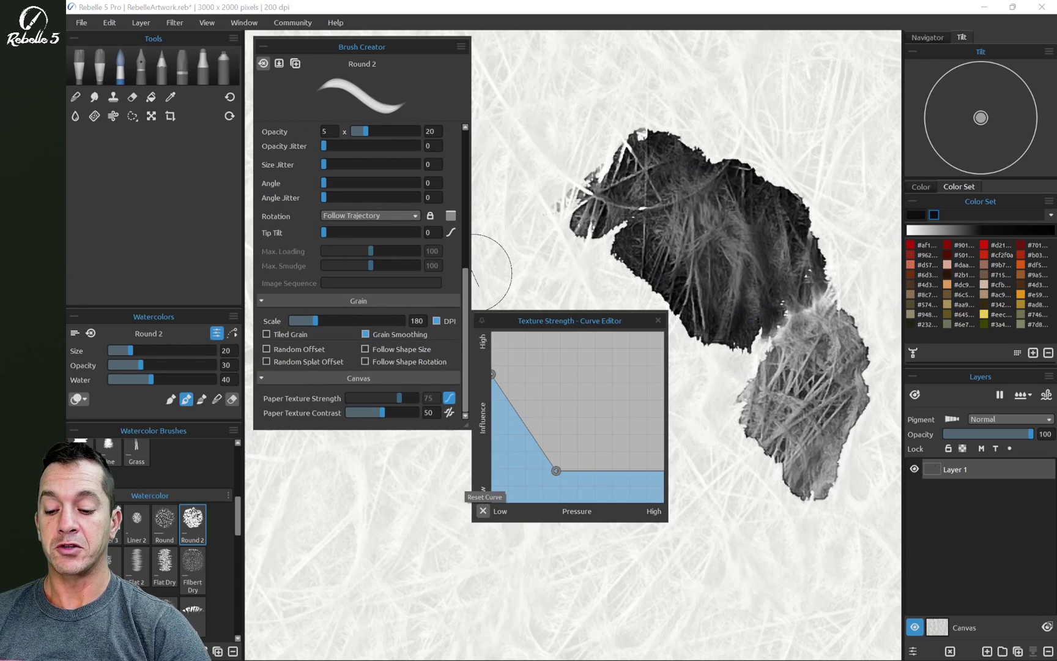
left_click(483, 511)
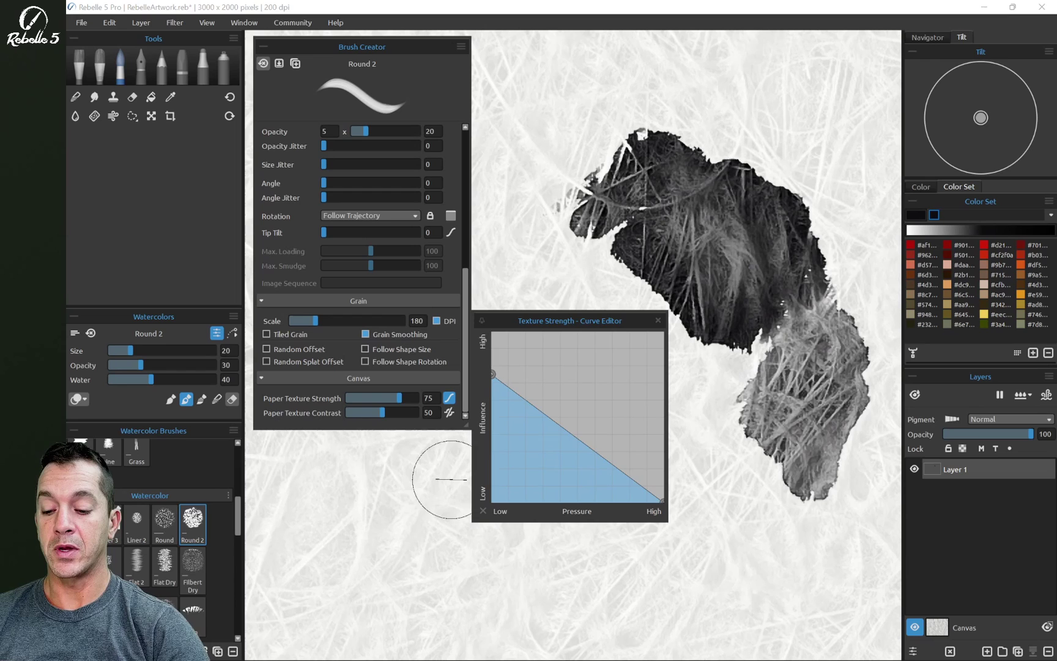
left_click_drag(492, 374, 493, 347)
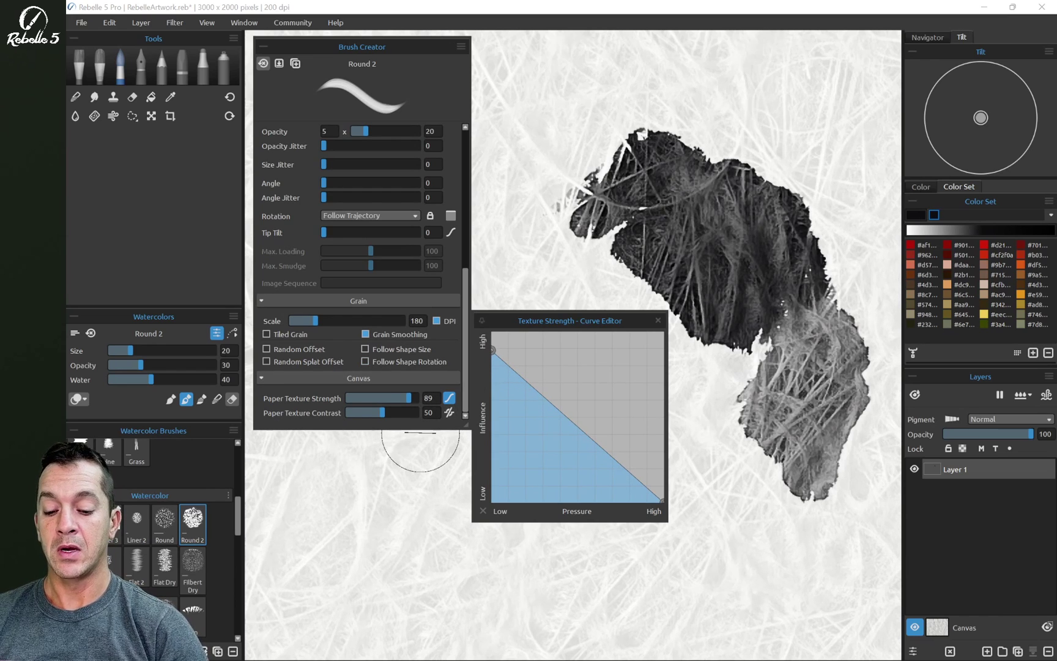
left_click_drag(662, 500, 663, 350)
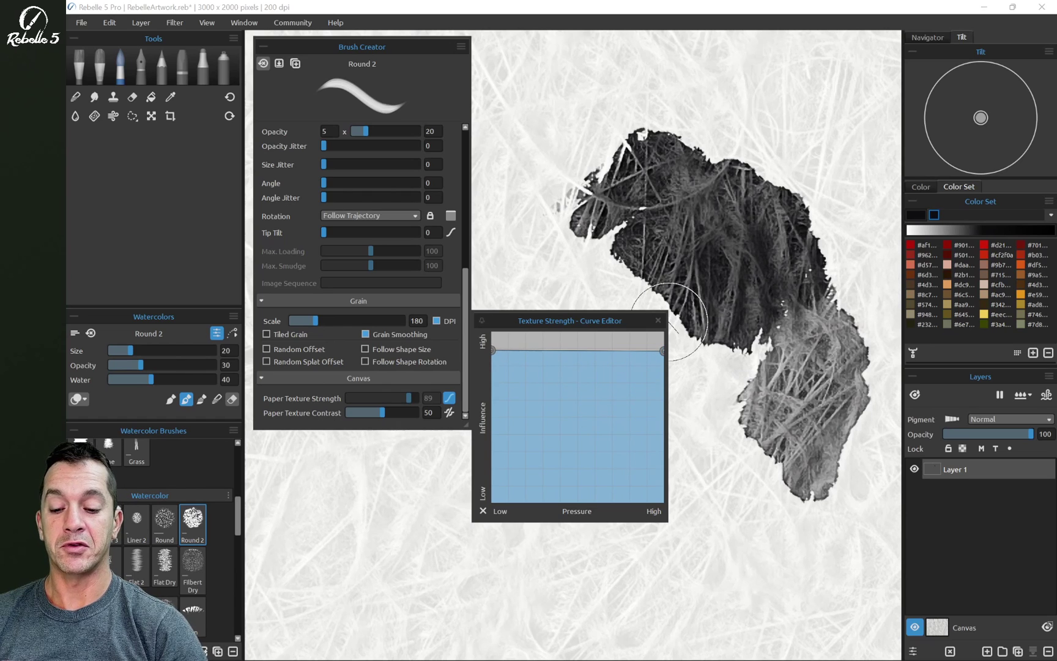
left_click(670, 322)
mouse_move(579, 300)
left_mouse_down()
mouse_move(587, 334)
mouse_move(565, 421)
mouse_move(587, 428)
mouse_move(597, 459)
mouse_move(639, 441)
mouse_move(637, 493)
mouse_move(701, 464)
mouse_move(726, 481)
mouse_move(757, 455)
mouse_move(678, 377)
mouse_move(575, 302)
mouse_move(576, 349)
mouse_move(542, 350)
mouse_move(536, 300)
mouse_move(495, 422)
mouse_move(543, 413)
mouse_move(583, 479)
mouse_move(648, 533)
mouse_move(686, 515)
left_mouse_up()
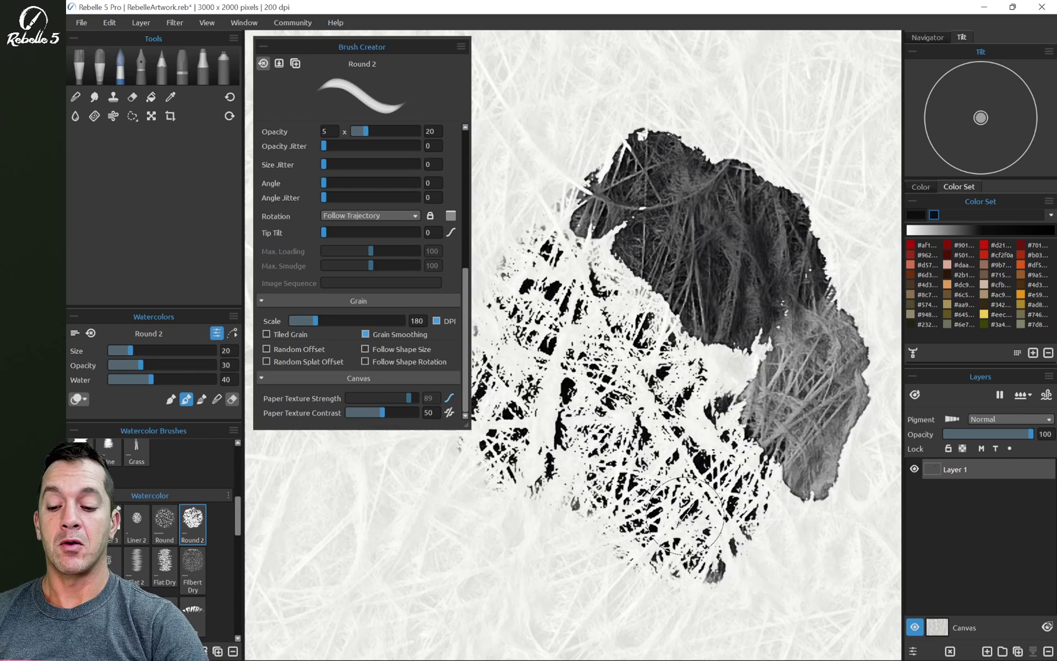
Step: Browse the available paper textures in the Select Canvas dialog and close it without changing the paper
left_click(449, 412)
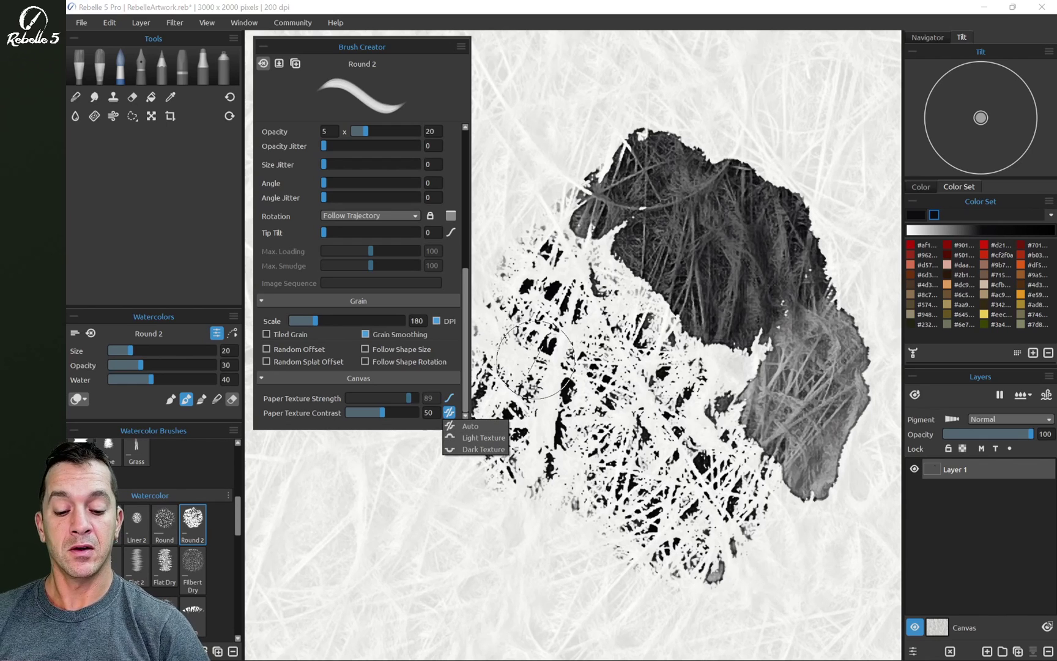
left_click(937, 626)
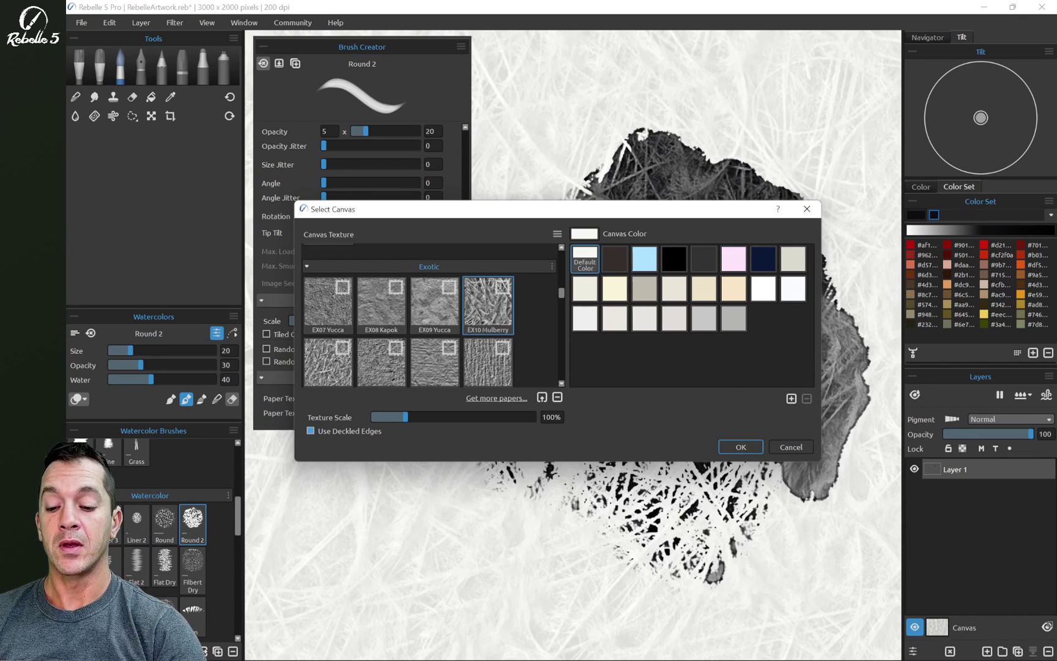
scroll(409, 315, "down", 3)
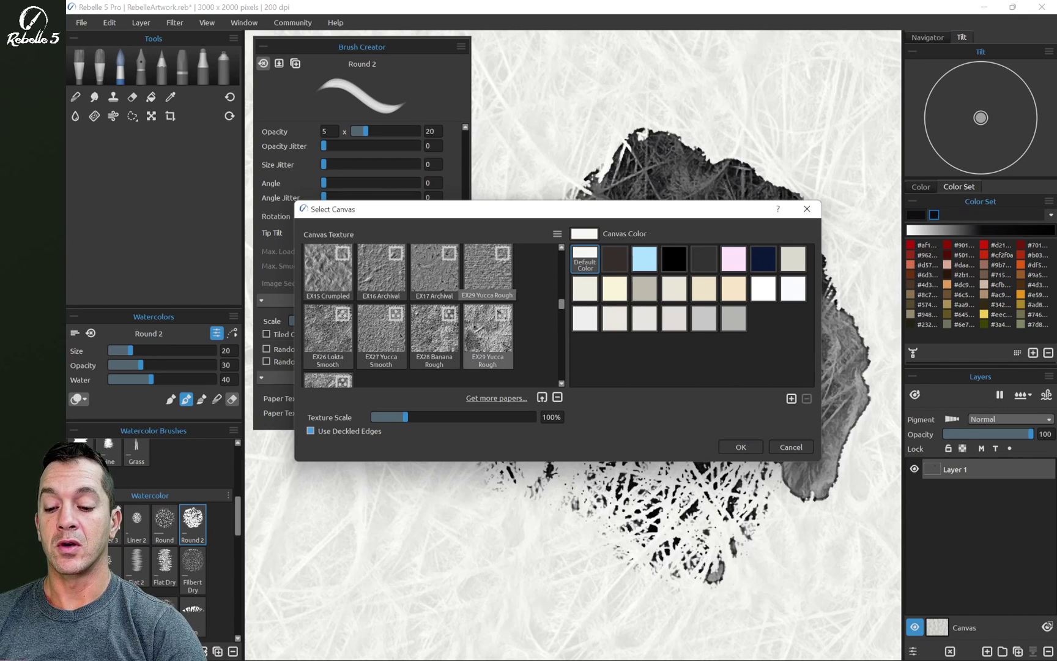
scroll(432, 315, "up", 8)
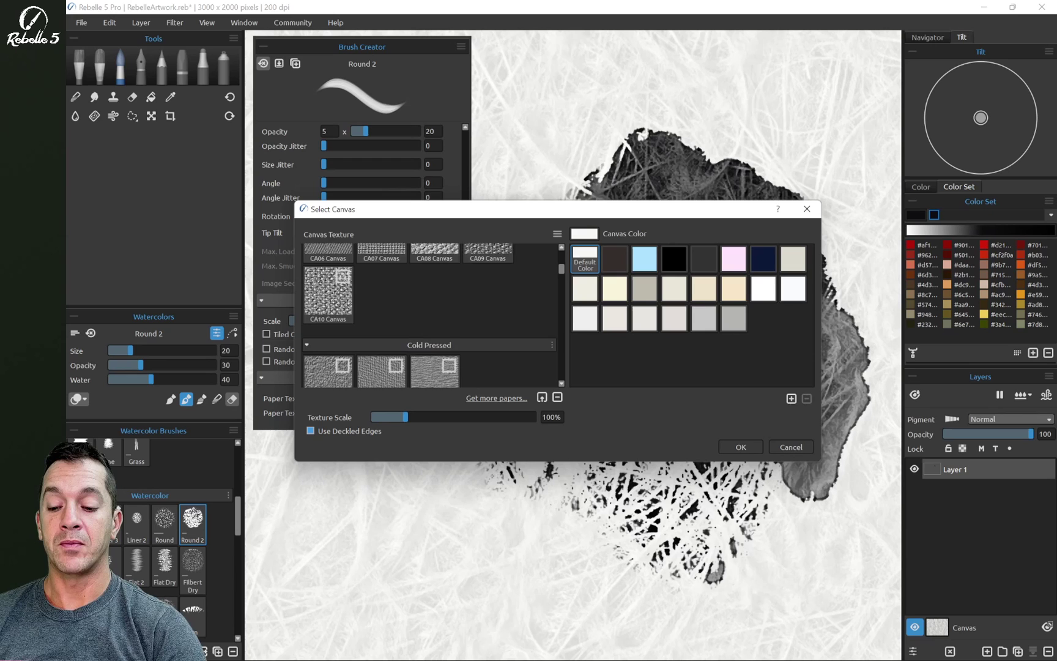
scroll(432, 315, "down", 4)
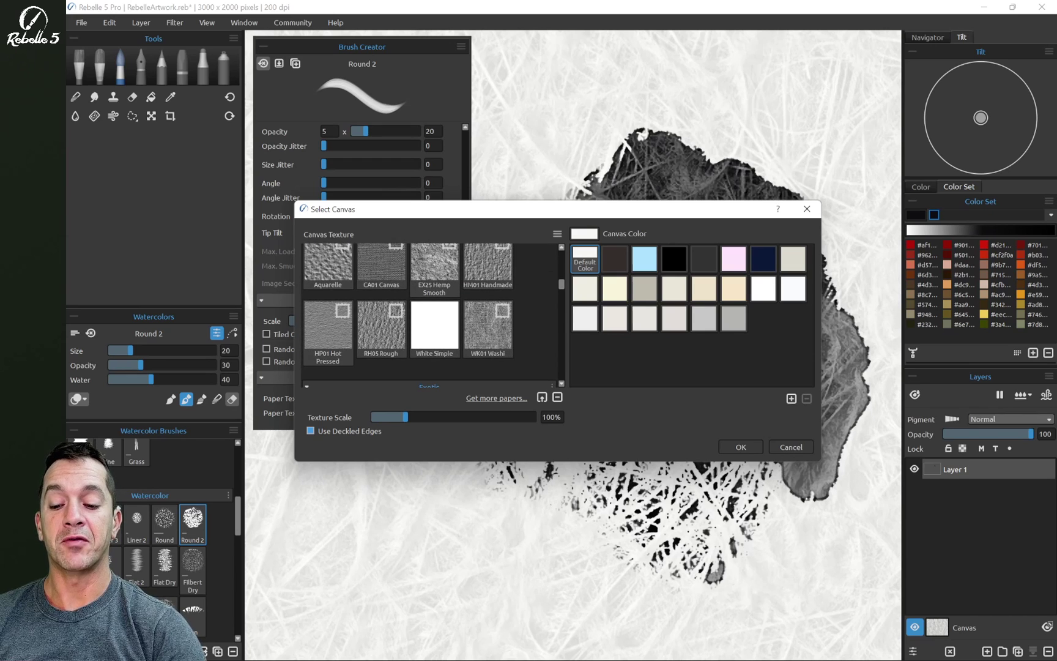
scroll(431, 315, "down", 4)
key("Escape")
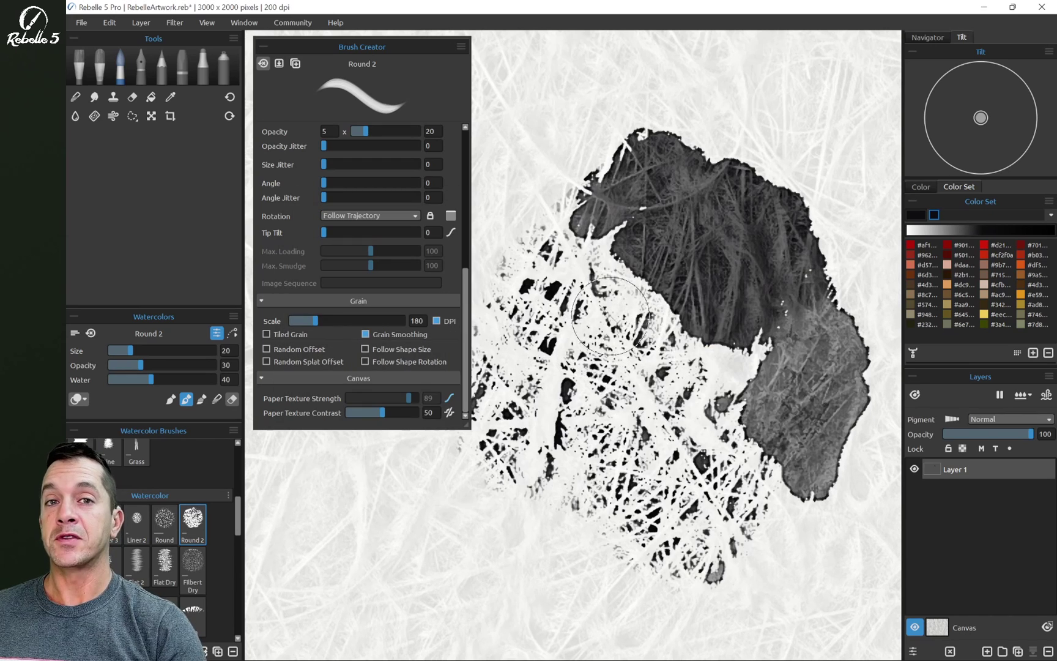
Step: Set the Paper Texture Contrast mode to Light Texture, clear the layer, and paint several long test strokes
left_click(449, 413)
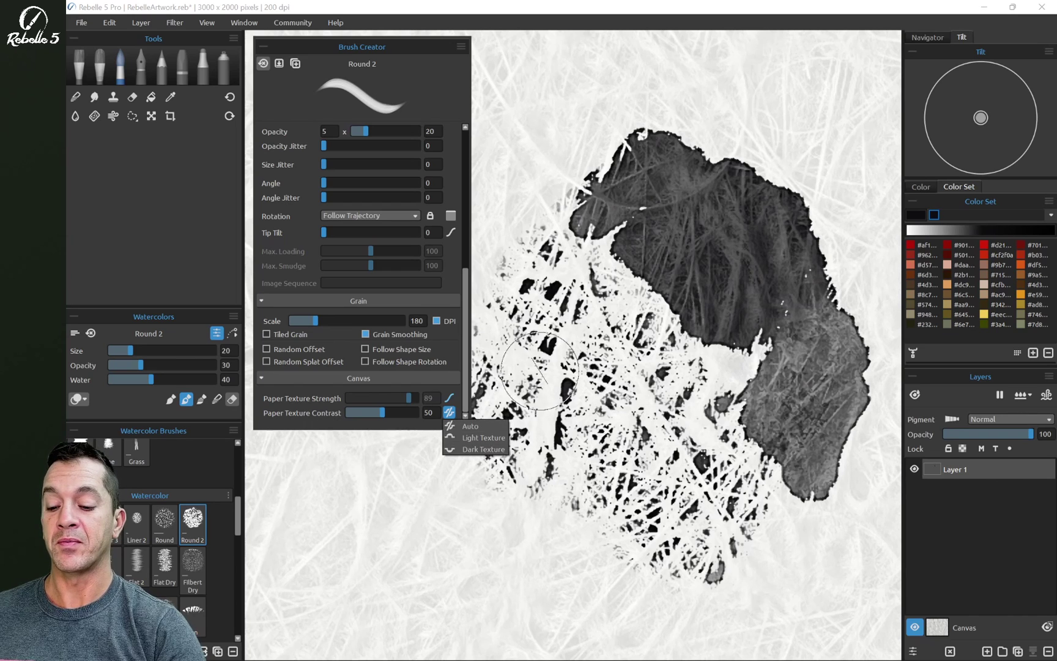
left_click(484, 437)
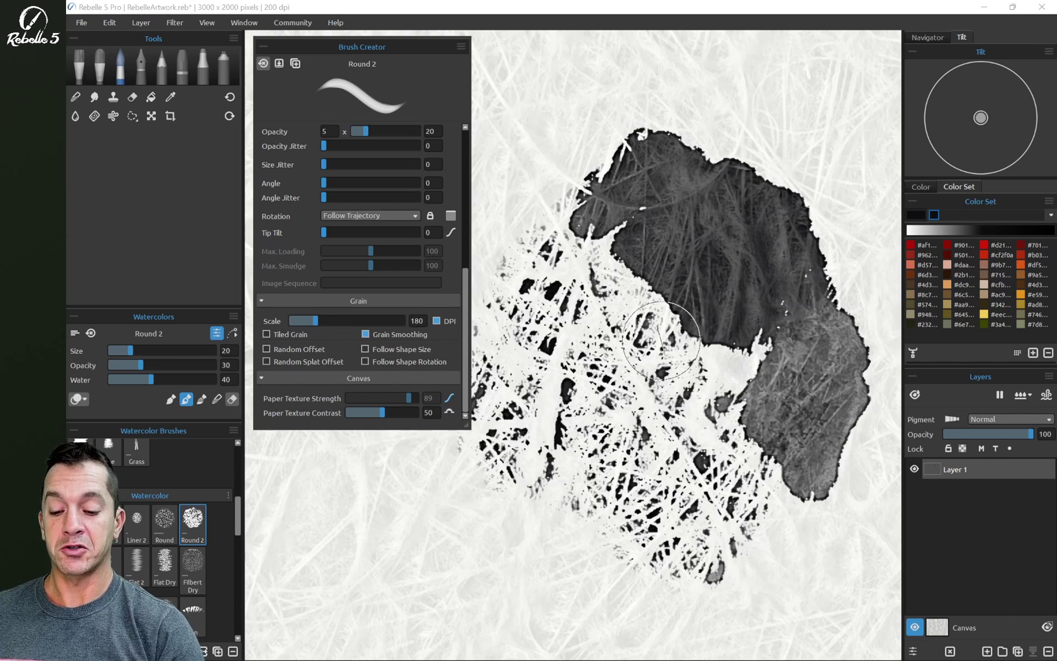
key("Delete")
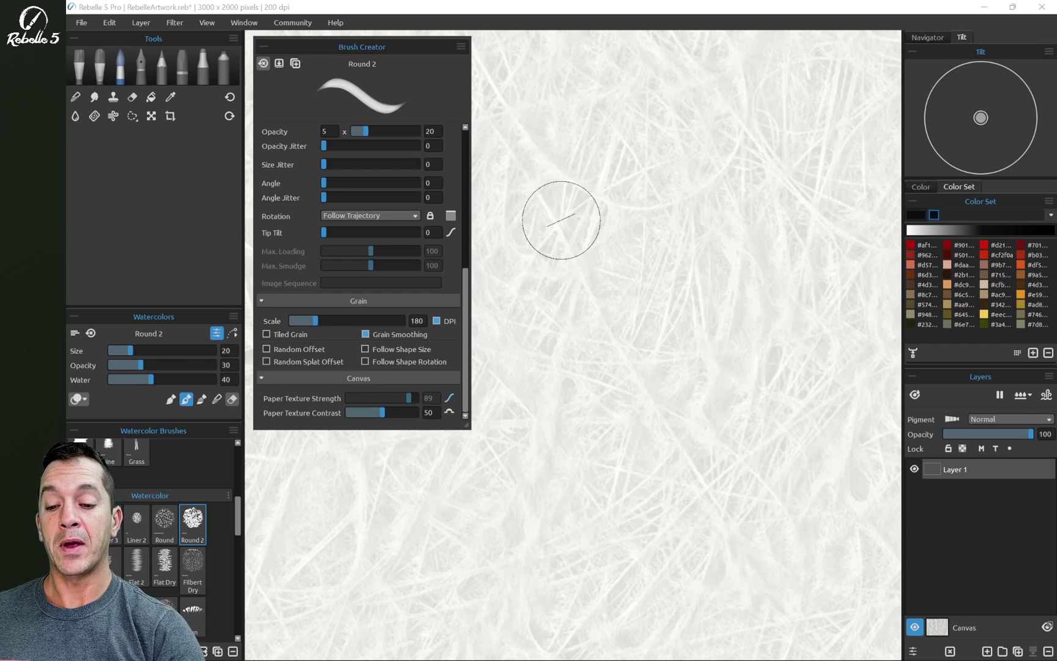
mouse_move(527, 185)
left_mouse_down()
mouse_move(554, 255)
mouse_move(652, 411)
left_mouse_up()
mouse_move(561, 217)
left_mouse_down()
mouse_move(610, 349)
mouse_move(557, 211)
mouse_move(672, 153)
mouse_move(552, 226)
mouse_move(726, 156)
mouse_move(735, 81)
mouse_move(720, 158)
mouse_move(631, 208)
mouse_move(563, 181)
mouse_move(716, 81)
mouse_move(836, 262)
mouse_move(810, 196)
mouse_move(824, 185)
mouse_move(815, 169)
mouse_move(801, 284)
mouse_move(866, 79)
mouse_move(791, 290)
mouse_move(761, 294)
mouse_move(768, 236)
mouse_move(755, 413)
left_mouse_up()
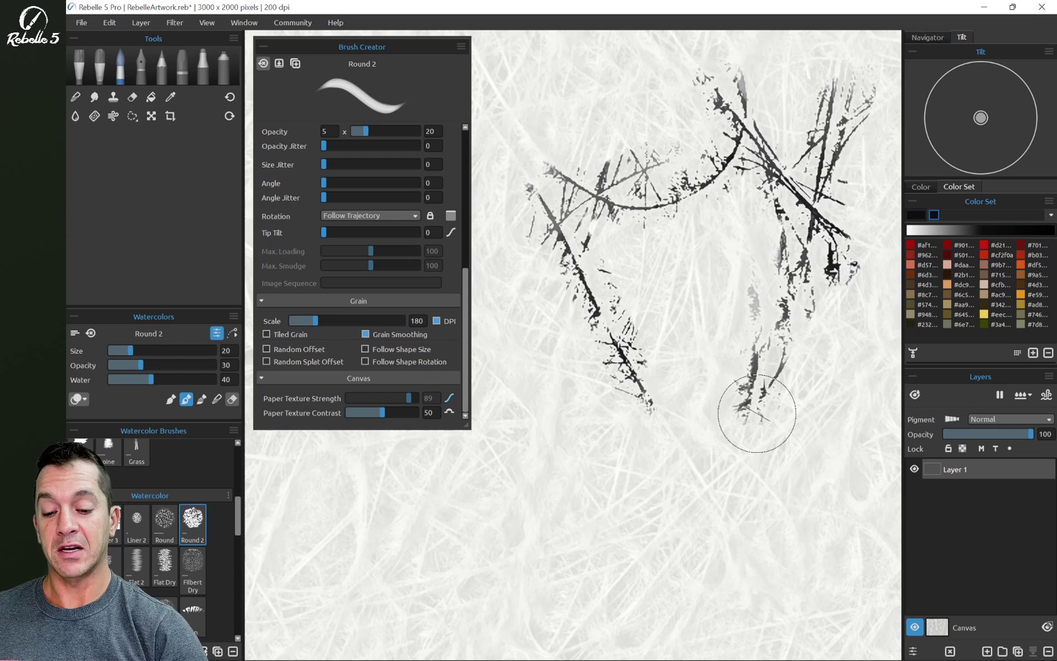
mouse_move(640, 264)
left_mouse_down()
mouse_move(687, 310)
mouse_move(626, 315)
left_mouse_up()
Step: Switch the Paper Texture Contrast mode to Dark Texture and paint a textured patch between the existing strokes
left_click(449, 411)
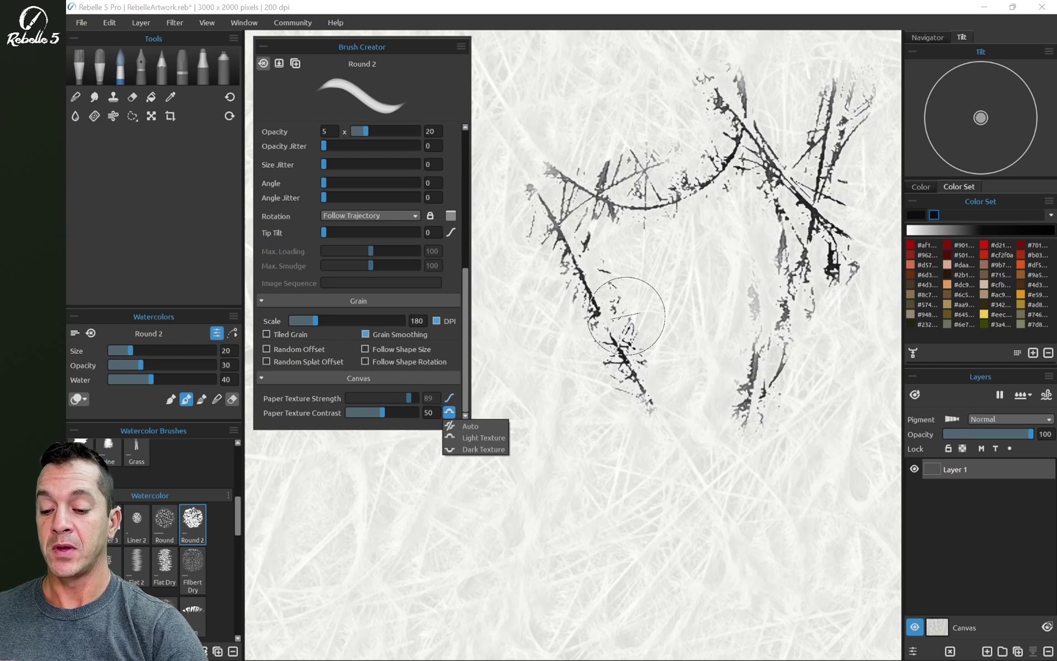
left_click(484, 449)
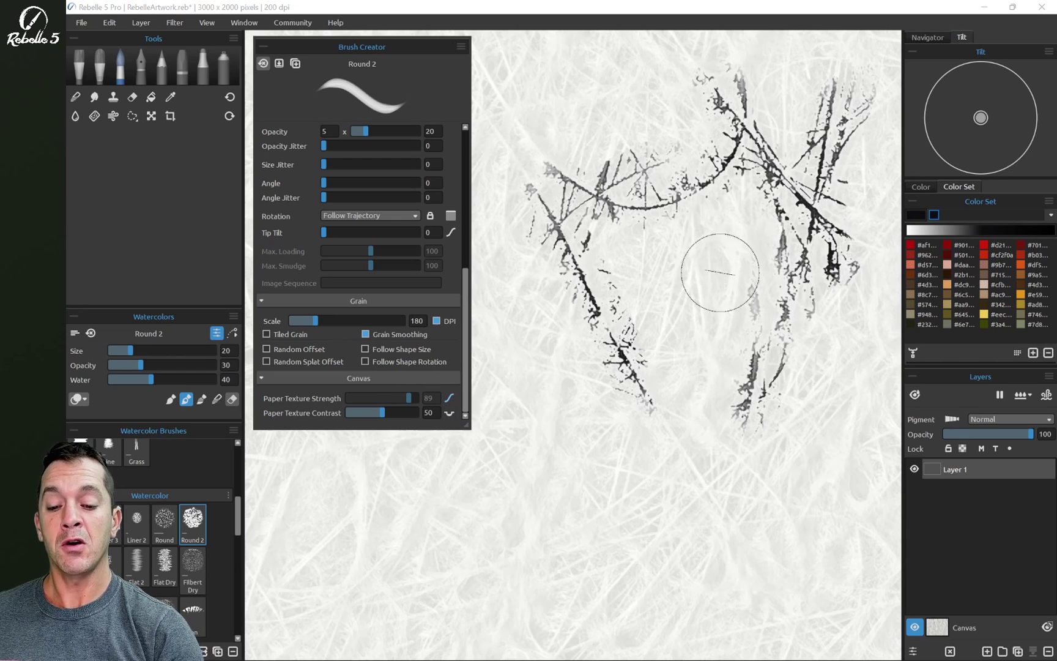
mouse_move(719, 271)
left_mouse_down()
mouse_move(700, 315)
mouse_move(719, 253)
left_mouse_up()
mouse_move(612, 228)
left_mouse_down()
mouse_move(566, 234)
mouse_move(587, 269)
mouse_move(706, 288)
mouse_move(747, 336)
mouse_move(717, 444)
left_mouse_up()
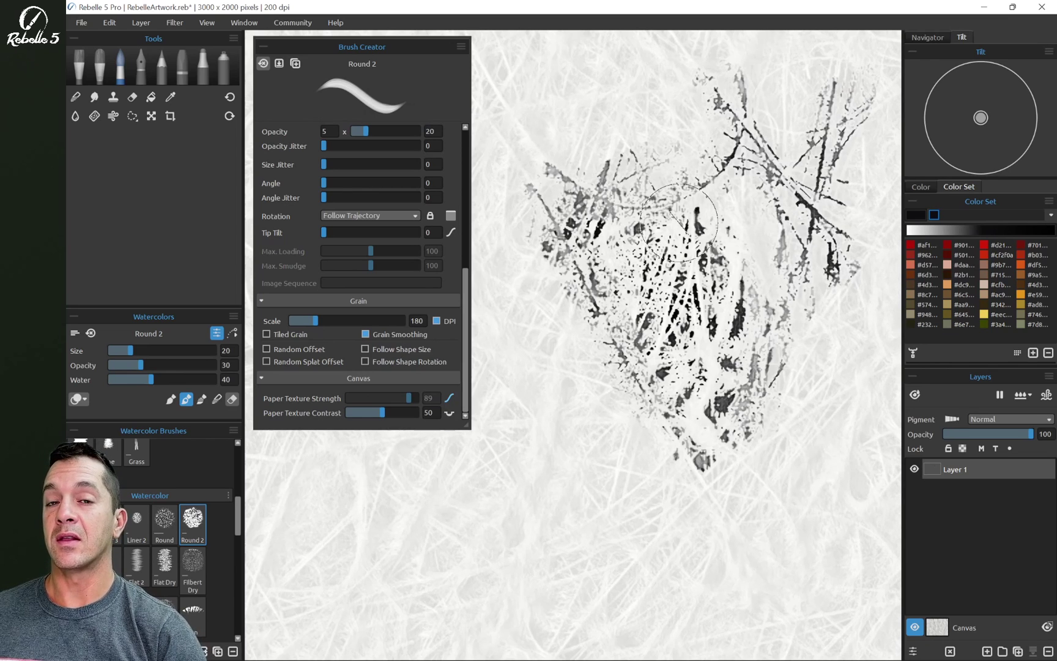
mouse_move(679, 223)
left_mouse_down()
mouse_move(578, 130)
mouse_move(619, 130)
mouse_move(611, 152)
left_mouse_up()
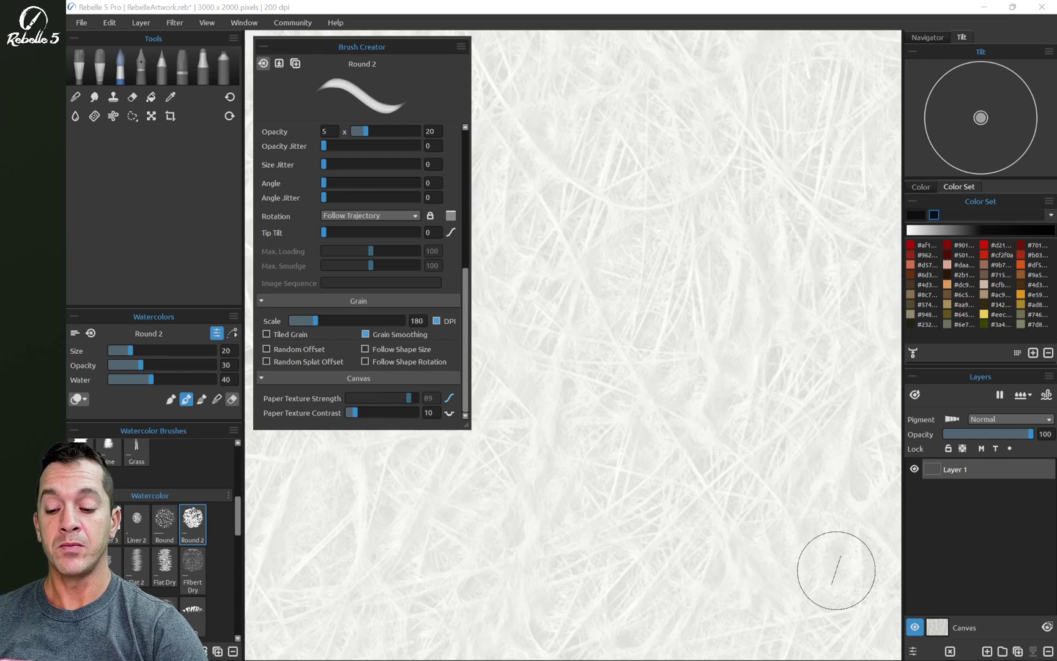
Step: On a cleared layer, paint a patch at Paper Texture Contrast 9 and a second patch beside it at contrast 100
mouse_move(544, 250)
left_mouse_down()
mouse_move(578, 214)
mouse_move(637, 193)
mouse_move(686, 282)
mouse_move(667, 372)
mouse_move(684, 402)
mouse_move(679, 308)
mouse_move(587, 306)
mouse_move(551, 319)
mouse_move(566, 416)
mouse_move(603, 451)
mouse_move(716, 361)
mouse_move(650, 239)
left_mouse_up()
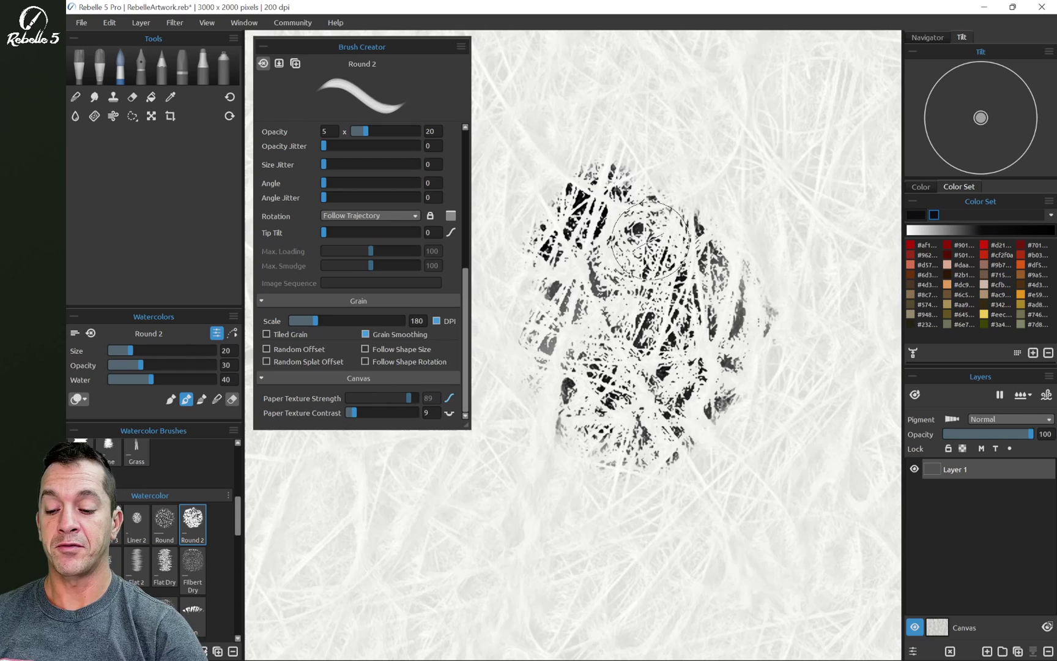
left_click_drag(352, 412, 416, 412)
mouse_move(805, 255)
left_mouse_down()
mouse_move(823, 333)
mouse_move(812, 439)
mouse_move(787, 243)
mouse_move(754, 261)
mouse_move(798, 259)
mouse_move(856, 286)
mouse_move(858, 332)
mouse_move(863, 274)
mouse_move(864, 403)
mouse_move(856, 263)
mouse_move(791, 228)
mouse_move(778, 384)
left_mouse_up()
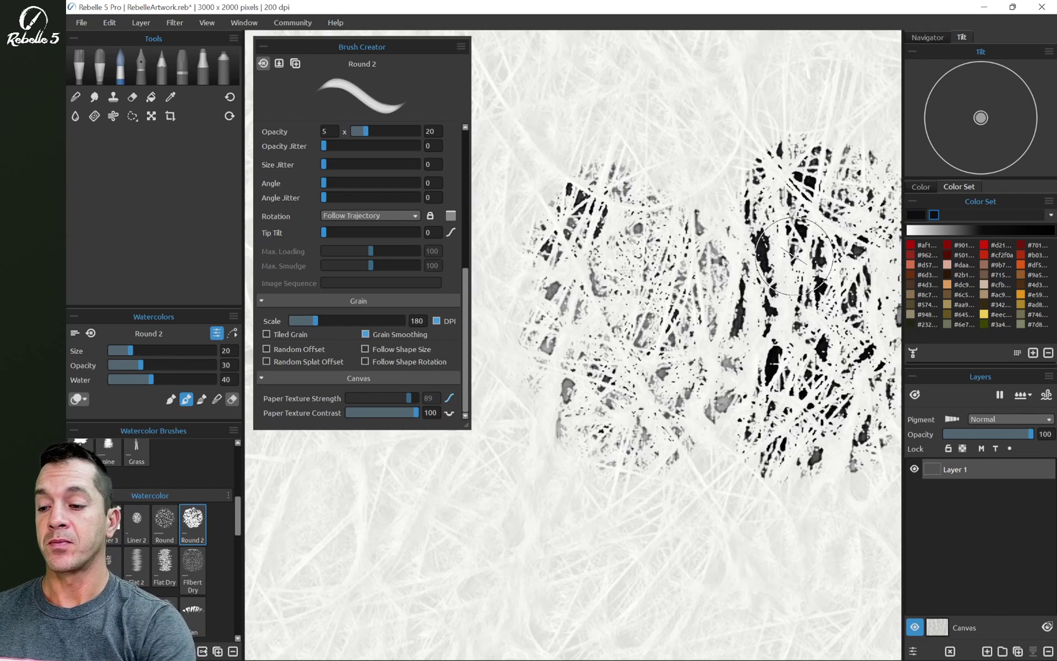
Step: Switch to the Rake Sharp oil brush, paint red strokes over a black patch, and turn on Pigment mixing for the layer
left_click(78, 66)
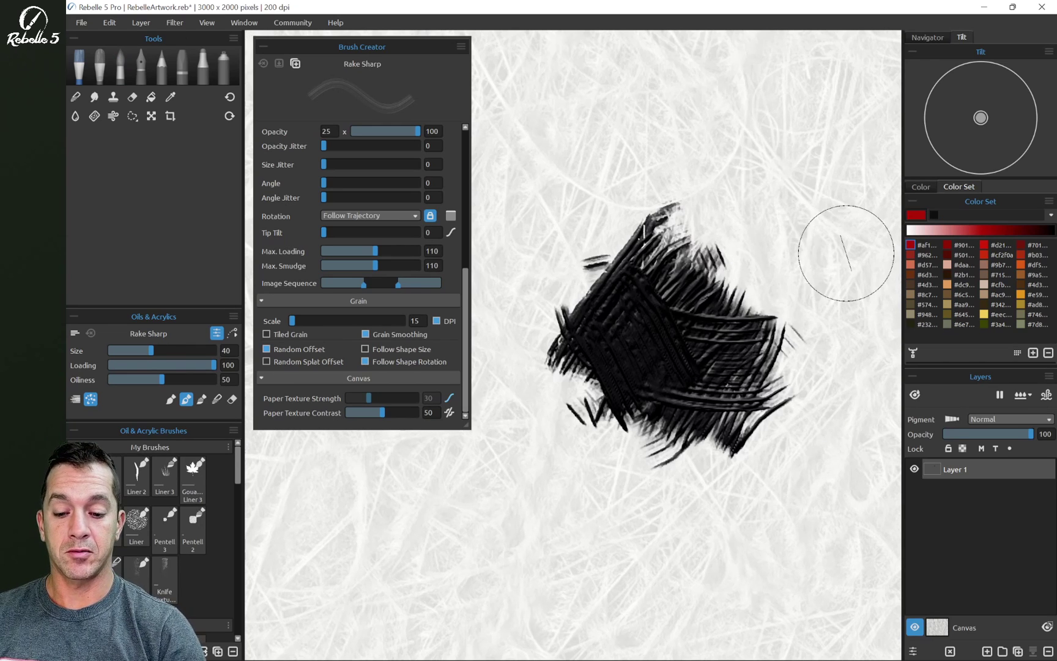
mouse_move(612, 275)
left_mouse_down()
mouse_move(713, 309)
mouse_move(749, 391)
left_mouse_up()
left_click(951, 419)
Step: Paint yellow, dark green and orange-red areas of oil paint over and around the red patch
left_click(983, 313)
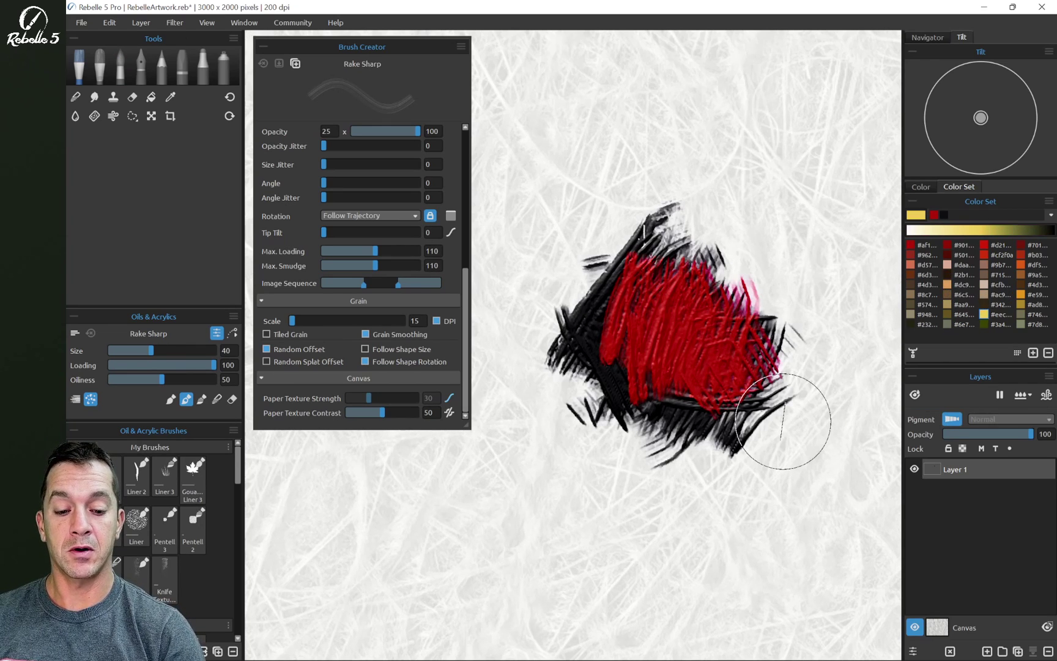
mouse_move(747, 245)
left_mouse_down()
mouse_move(708, 330)
mouse_move(802, 342)
mouse_move(899, 324)
left_mouse_up()
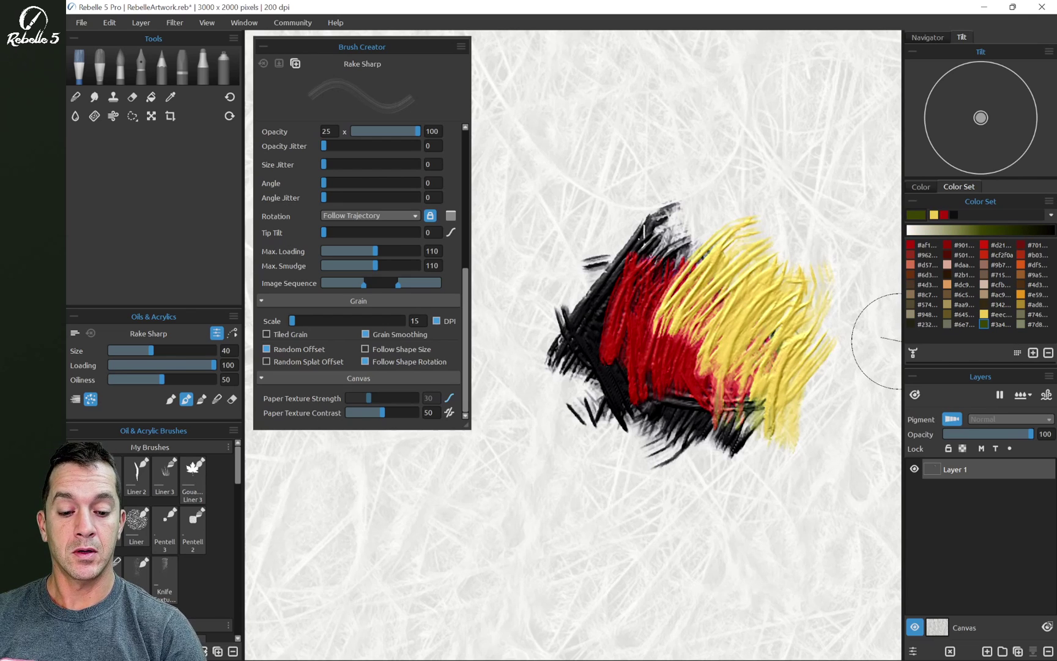
mouse_move(801, 342)
left_mouse_down()
mouse_move(765, 318)
mouse_move(734, 245)
mouse_move(668, 263)
mouse_move(658, 251)
mouse_move(690, 304)
mouse_move(649, 320)
mouse_move(578, 304)
mouse_move(569, 251)
mouse_move(563, 306)
mouse_move(594, 380)
mouse_move(722, 422)
mouse_move(764, 404)
mouse_move(789, 293)
mouse_move(790, 254)
mouse_move(780, 256)
left_mouse_up()
left_click(983, 255)
Step: Blend the painted oil colors with Rake Sharp in blend mode, setting its Max. Loading to 200
key("4")
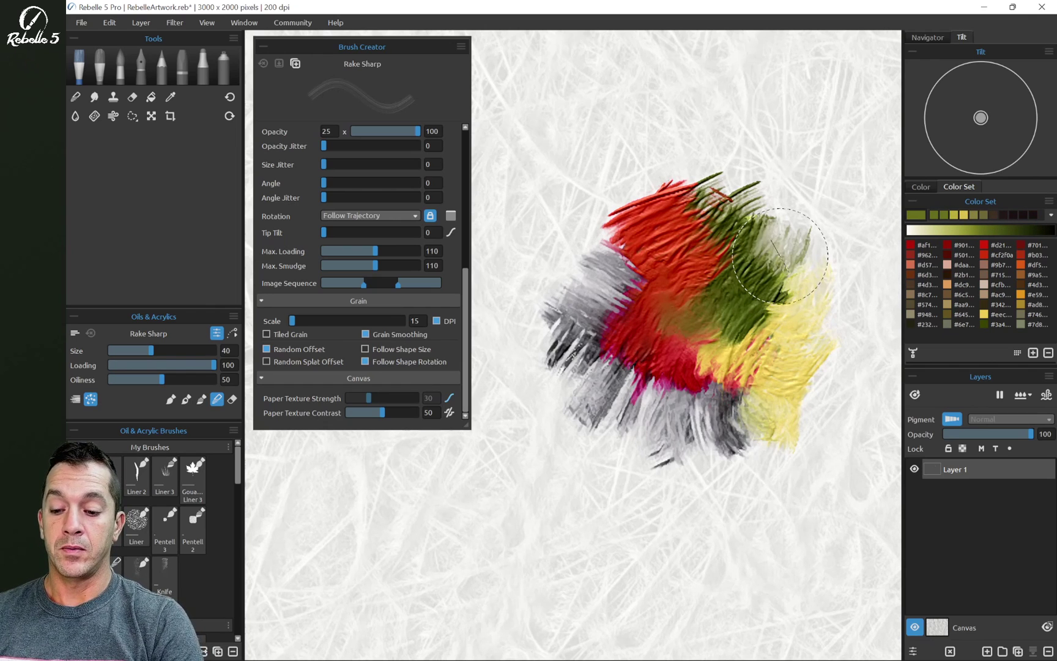
scroll(468, 257, "up", 5)
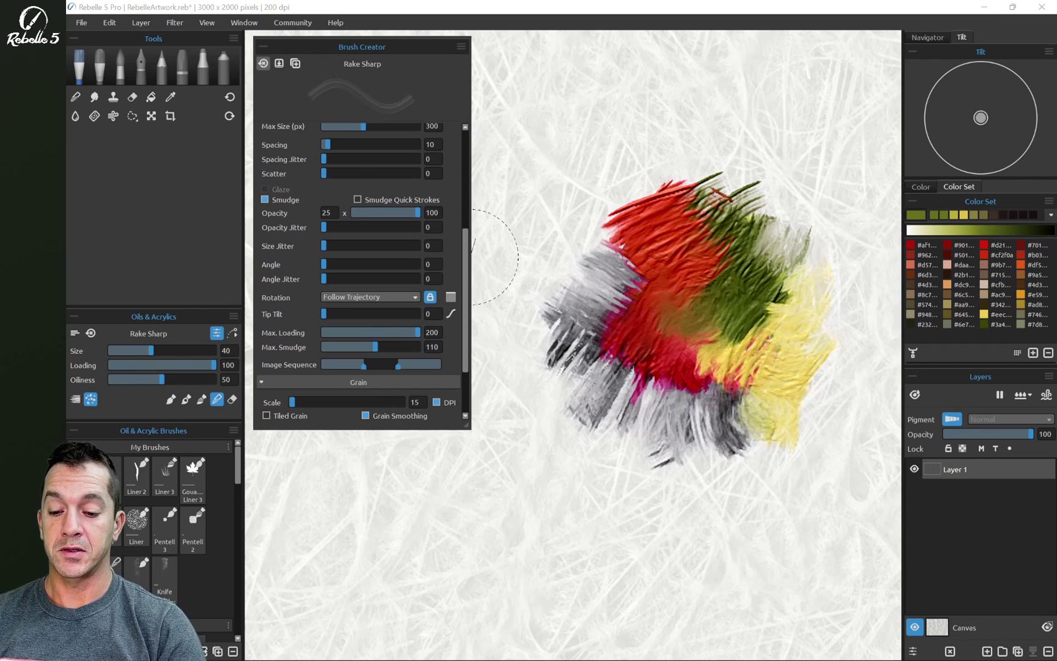
mouse_move(624, 269)
left_mouse_down()
mouse_move(654, 309)
mouse_move(669, 285)
left_mouse_up()
Step: Set the Impasto Depth to 10 in the Visual Settings and blend the red, green and yellow paint together
left_click(913, 651)
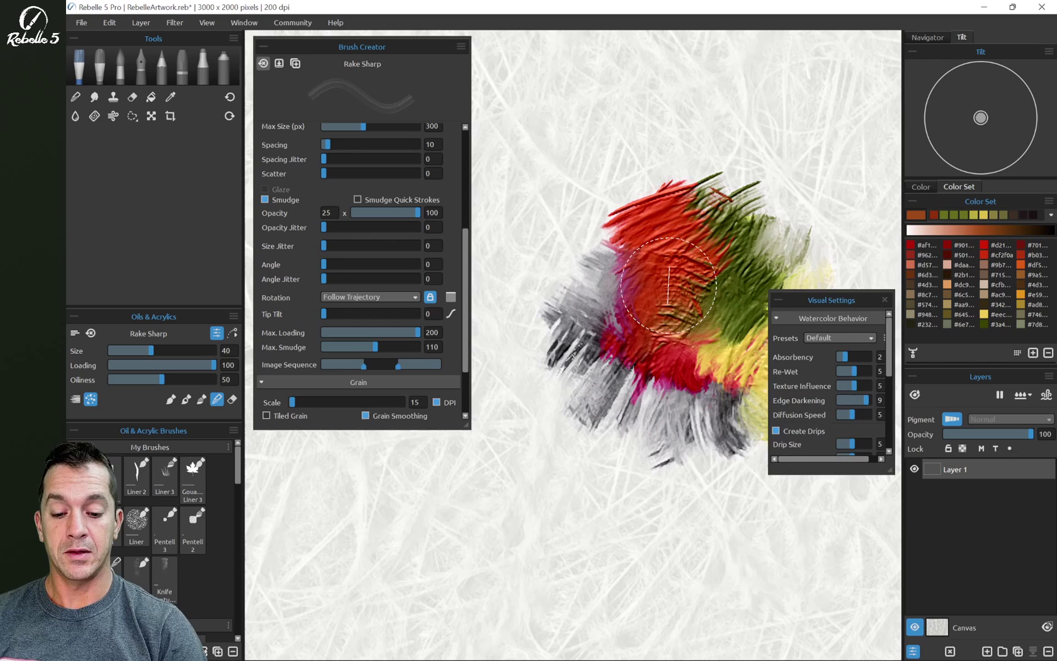
scroll(829, 379, "down", 3)
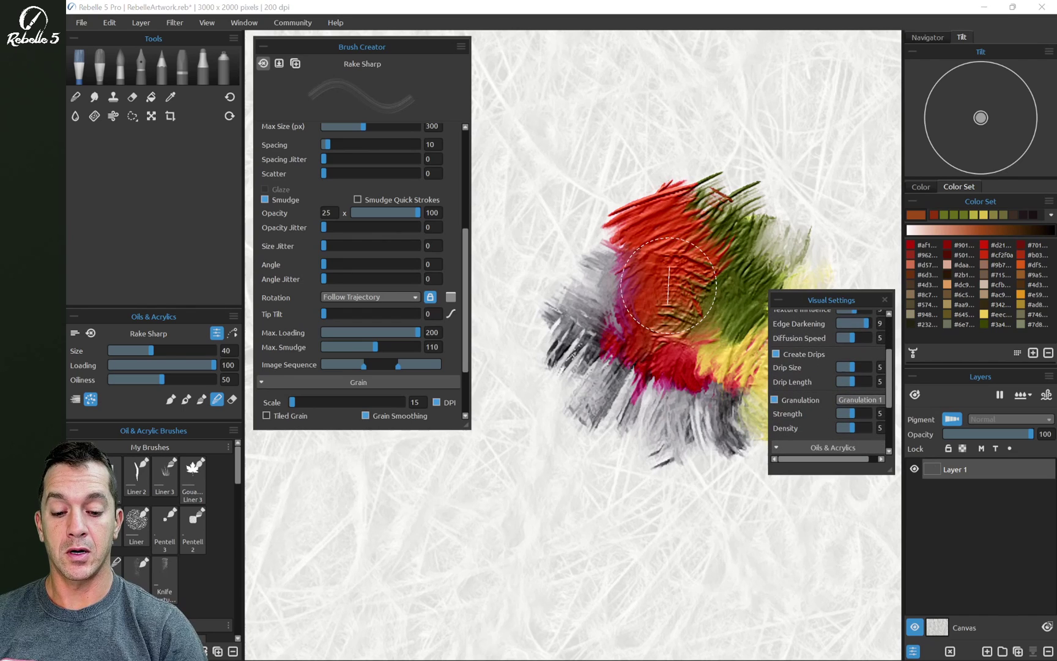
scroll(829, 379, "down", 4)
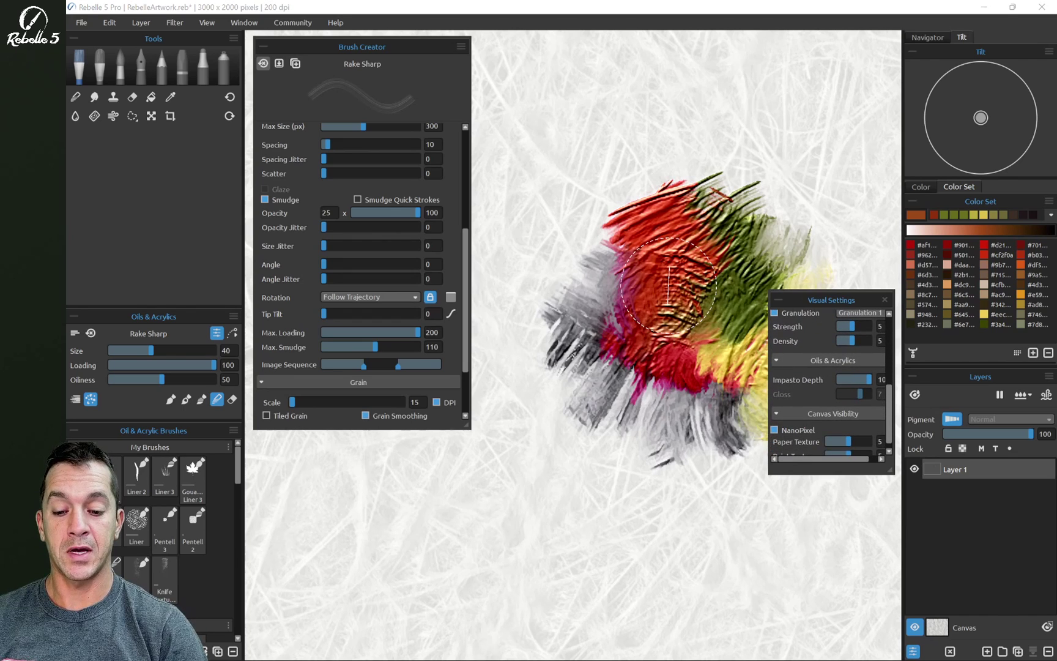
left_click(885, 299)
mouse_move(686, 266)
left_mouse_down()
mouse_move(765, 294)
mouse_move(725, 336)
left_mouse_up()
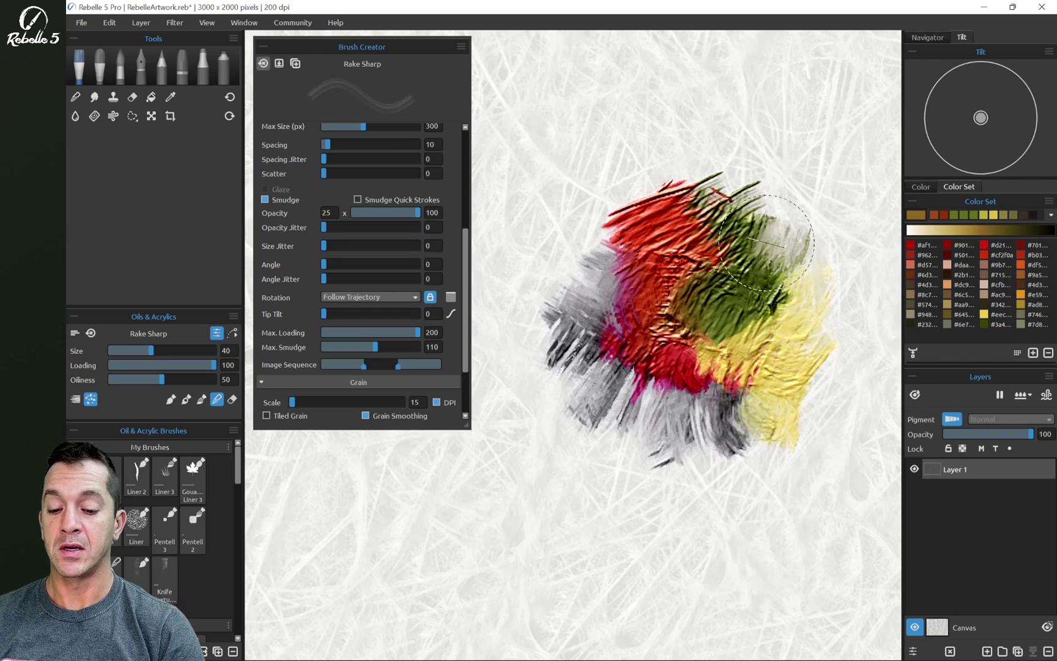
Step: Erase streaks through the yellow and grey paint with the Rake Sharp brush in erase mode
key("4")
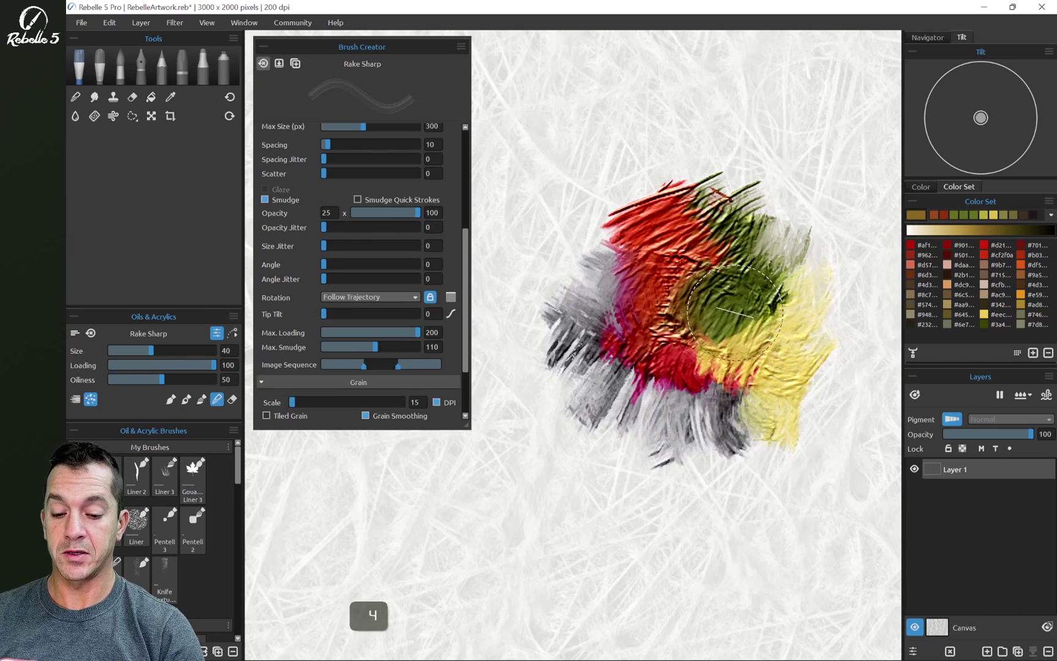
mouse_move(812, 403)
left_mouse_down()
mouse_move(756, 349)
mouse_move(820, 441)
left_mouse_up()
mouse_move(735, 465)
left_mouse_down()
mouse_move(727, 353)
mouse_move(744, 470)
left_mouse_up()
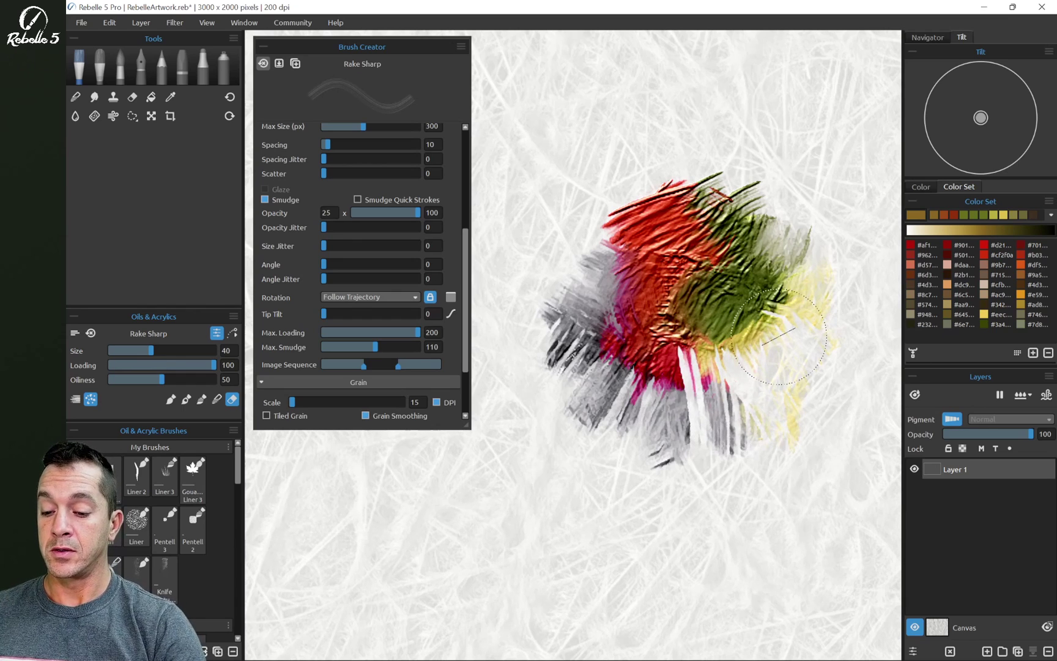
Step: Return to the Round 2 watercolor brush and set its Paper Texture Contrast to 47 in Light Texture mode
key("w")
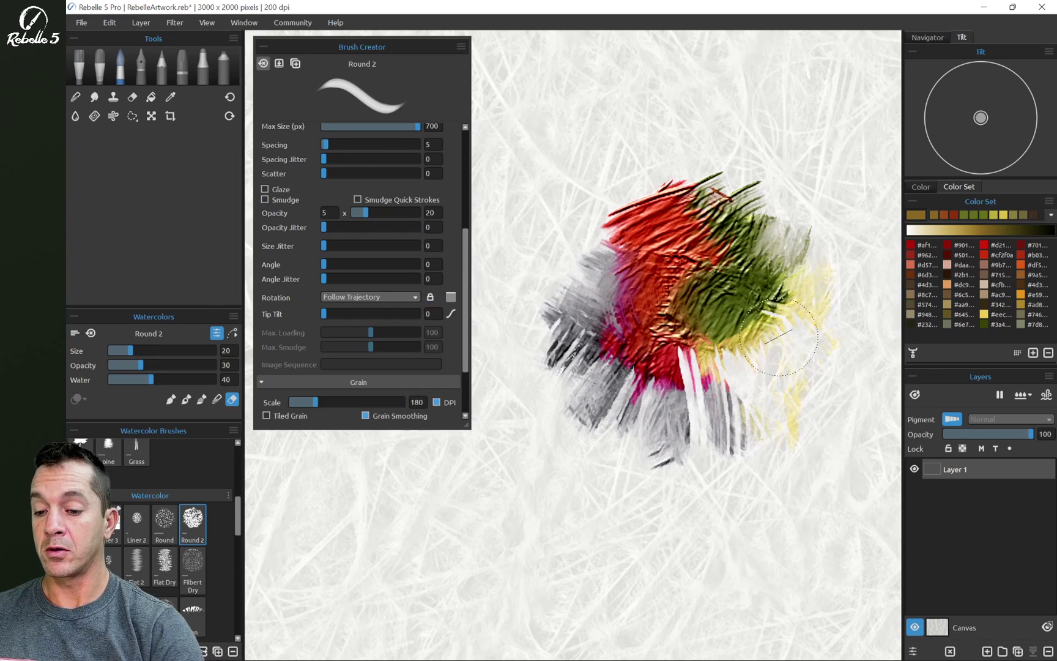
scroll(361, 275, "down", 3)
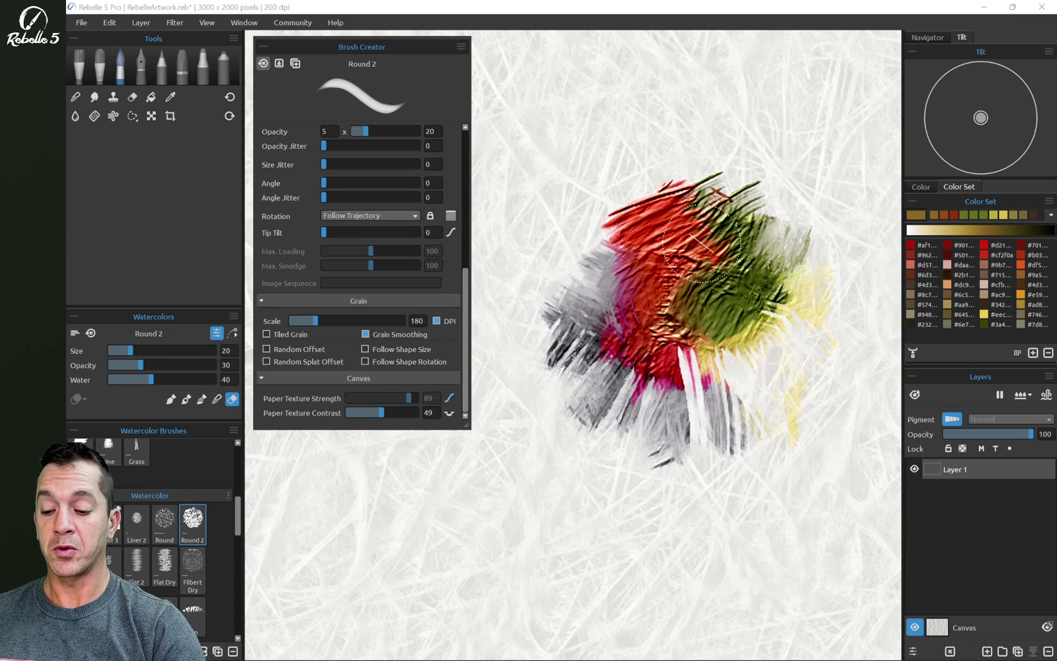
left_click(449, 413)
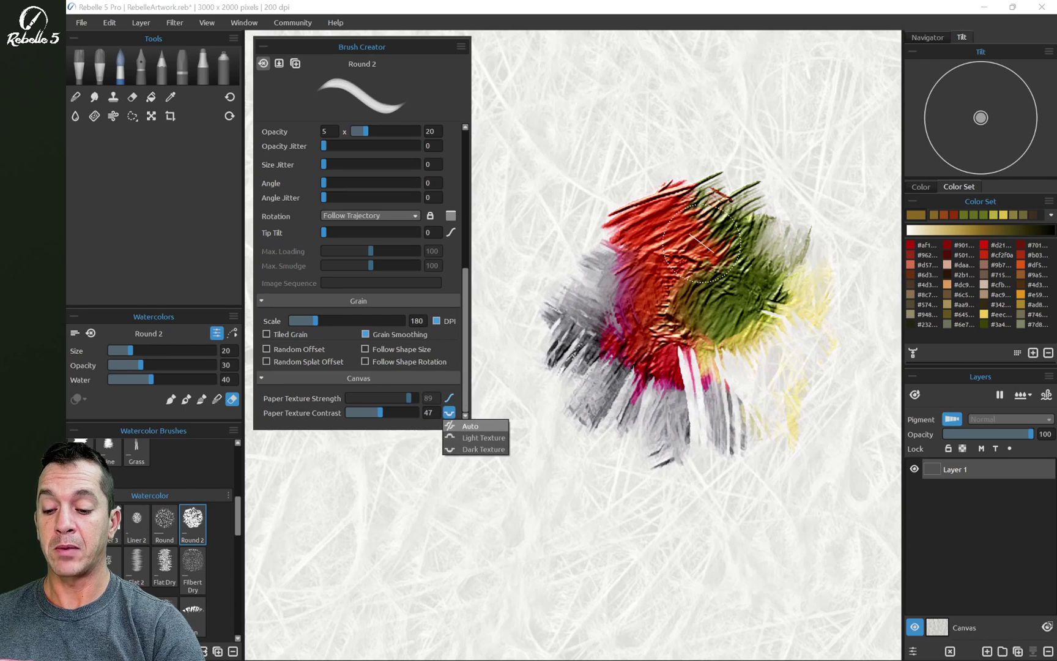
left_click(481, 437)
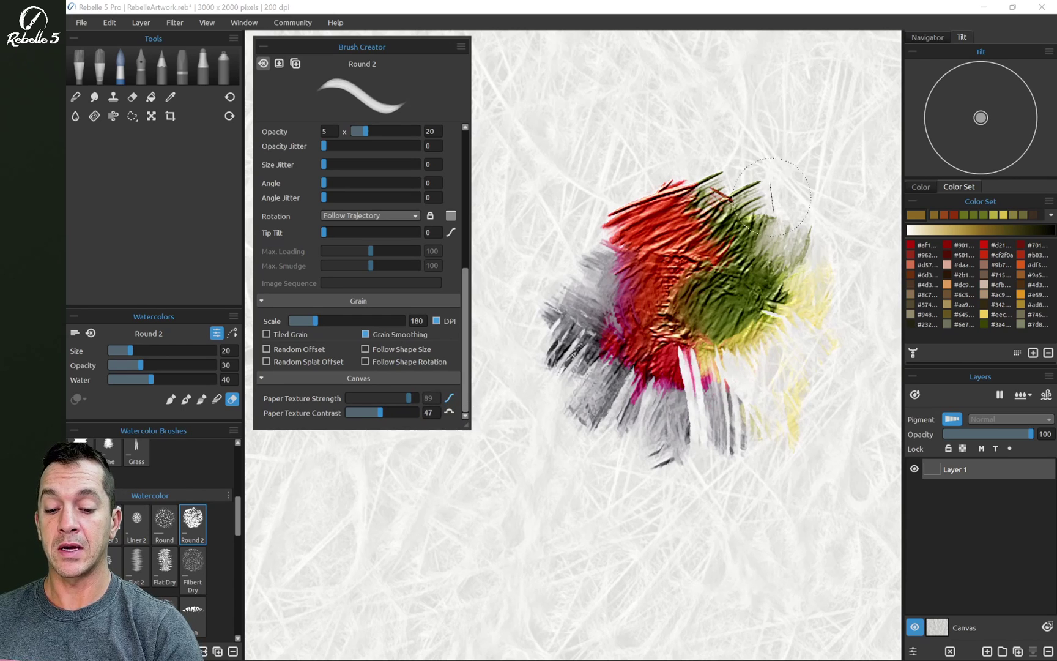
Step: Choose bright cyan #00deea in paint mode and brush a watercolor stroke over the green and yellow oil paint
key("b")
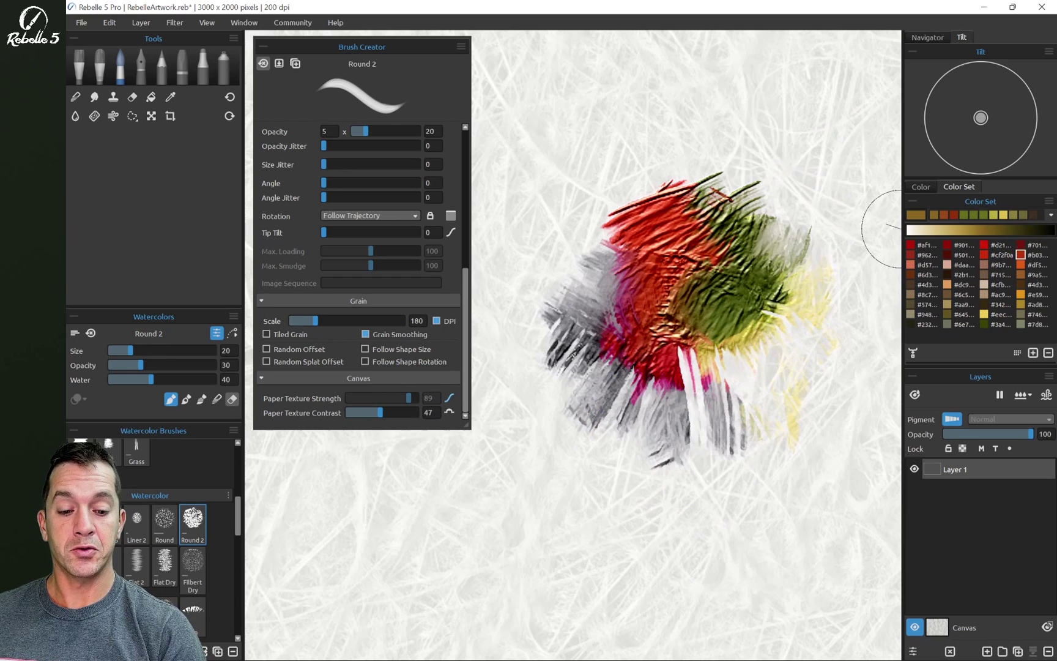
left_click(920, 187)
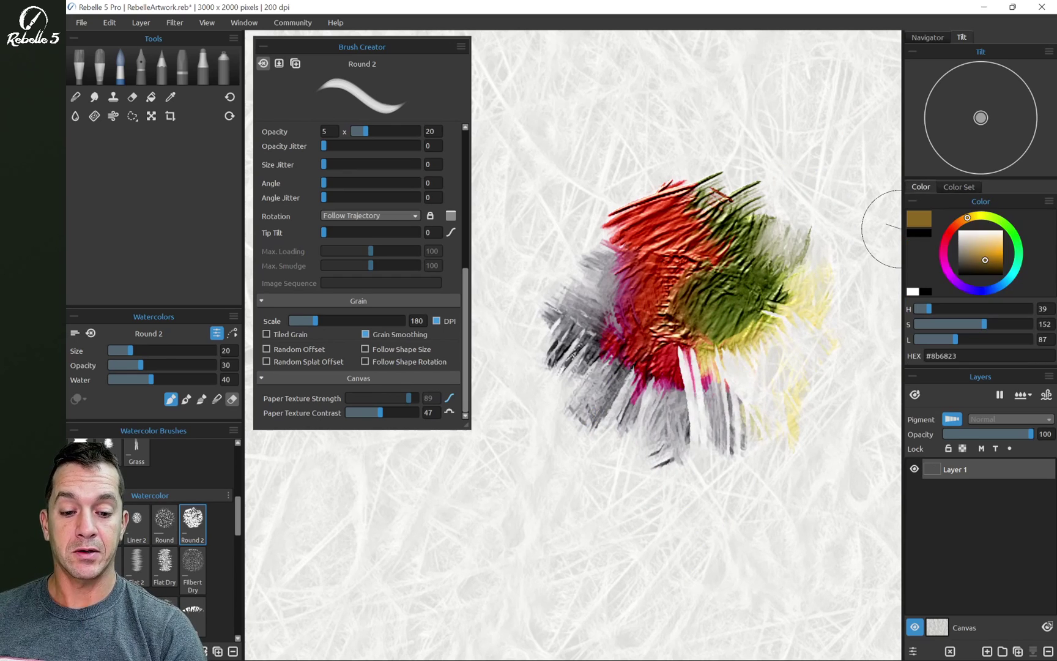
left_click(1006, 281)
left_click_drag(1006, 280, 1003, 254)
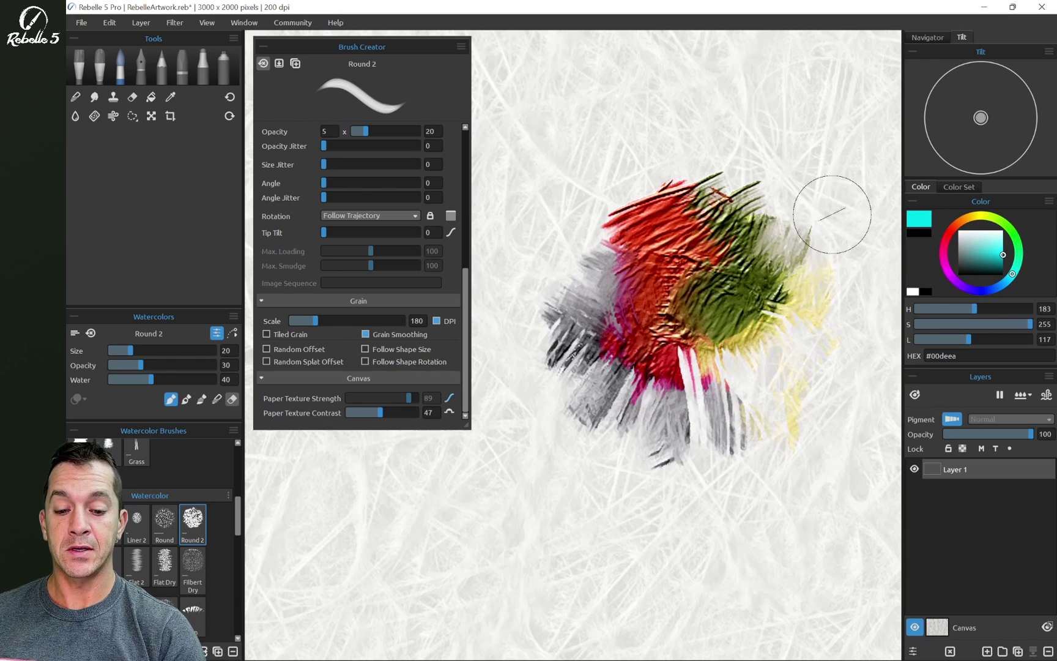
left_click_drag(820, 226, 732, 358)
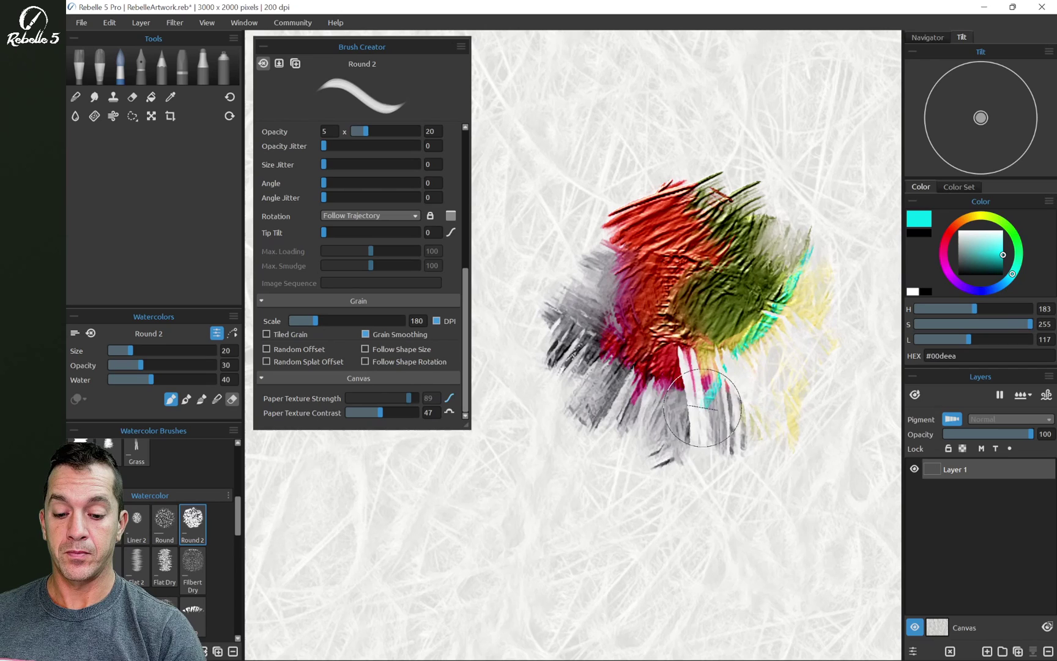
Step: Brush more cyan watercolor strokes diagonally across the green paint and the lower grey and erased streaks
left_click_drag(702, 408, 641, 514)
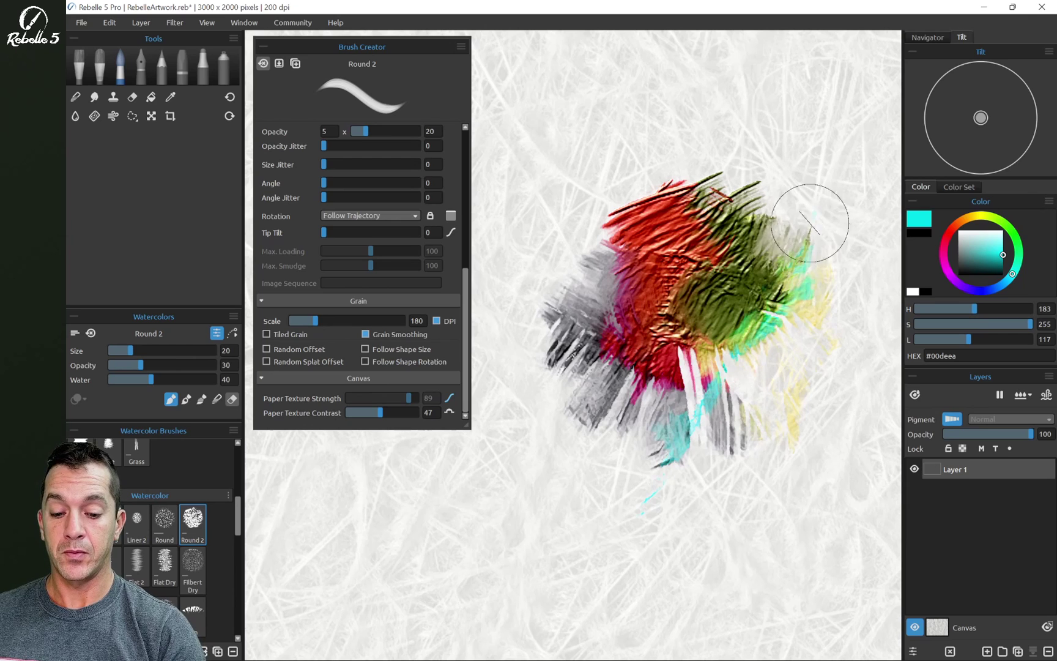
mouse_move(813, 214)
left_mouse_down()
mouse_move(729, 335)
mouse_move(693, 360)
mouse_move(620, 501)
left_mouse_up()
mouse_move(802, 237)
left_mouse_down()
mouse_move(659, 380)
mouse_move(754, 325)
mouse_move(649, 459)
left_mouse_up()
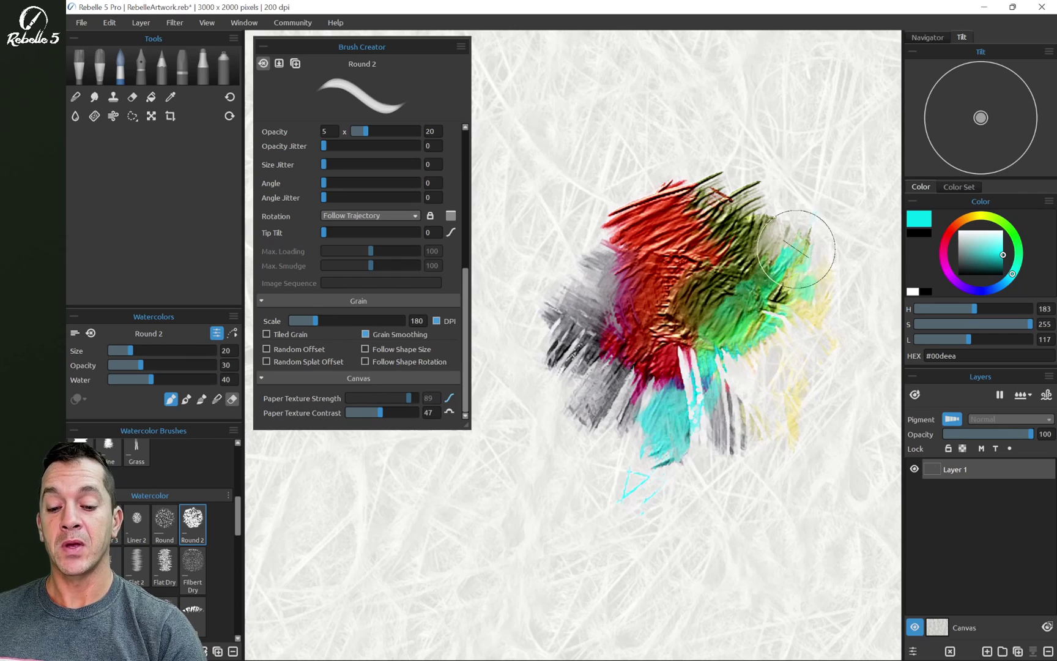
left_click_drag(818, 205, 655, 412)
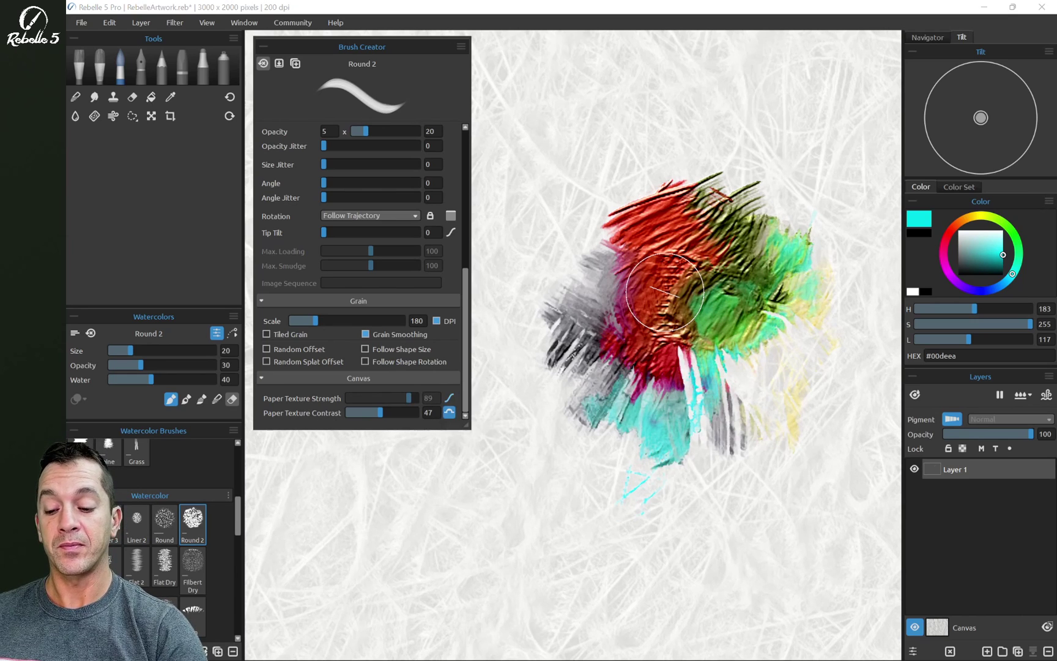
Step: Switch Round 2's Paper Texture Contrast to Dark Texture and brush a purple #d300ea stroke along the paint's lower-right edge
left_click(449, 412)
left_click(480, 442)
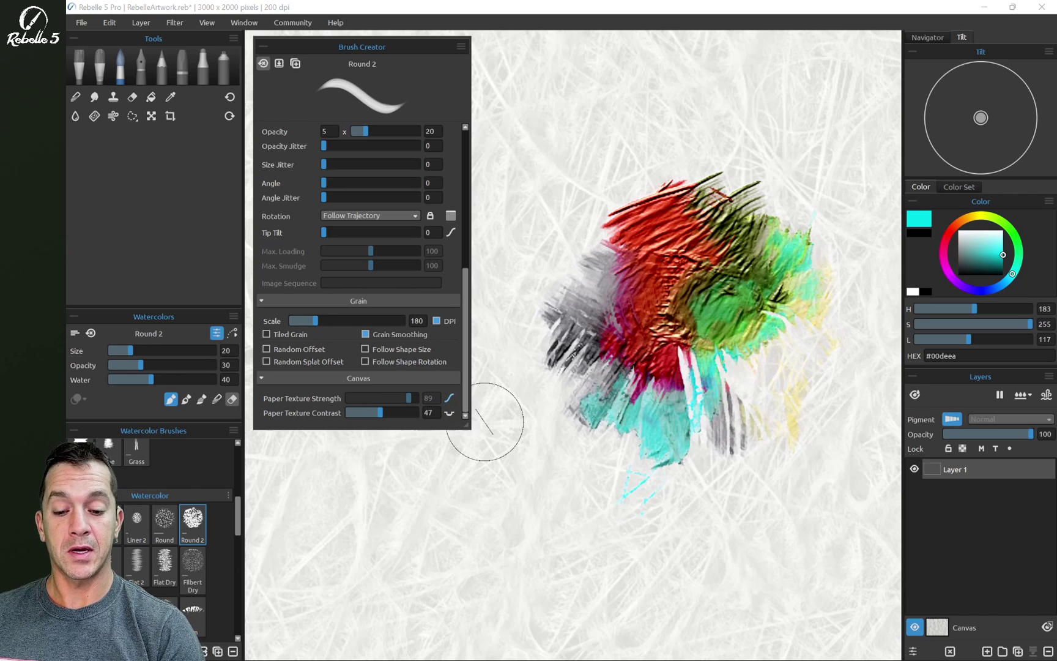
left_click_drag(955, 228, 950, 275)
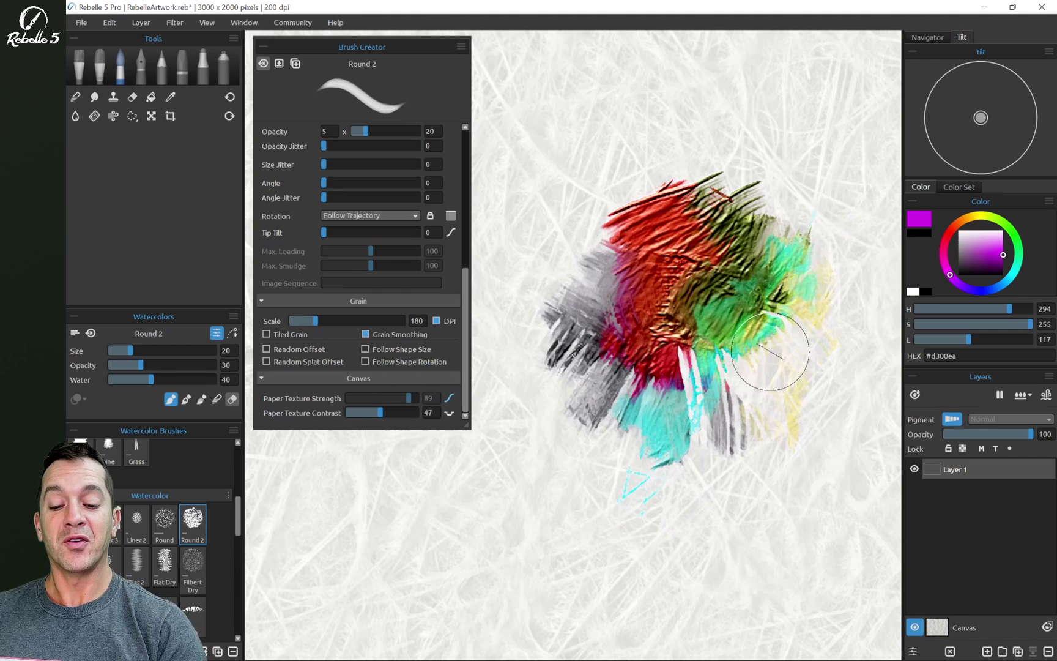
mouse_move(838, 238)
left_mouse_down()
mouse_move(733, 417)
mouse_move(642, 523)
mouse_move(637, 515)
left_mouse_up()
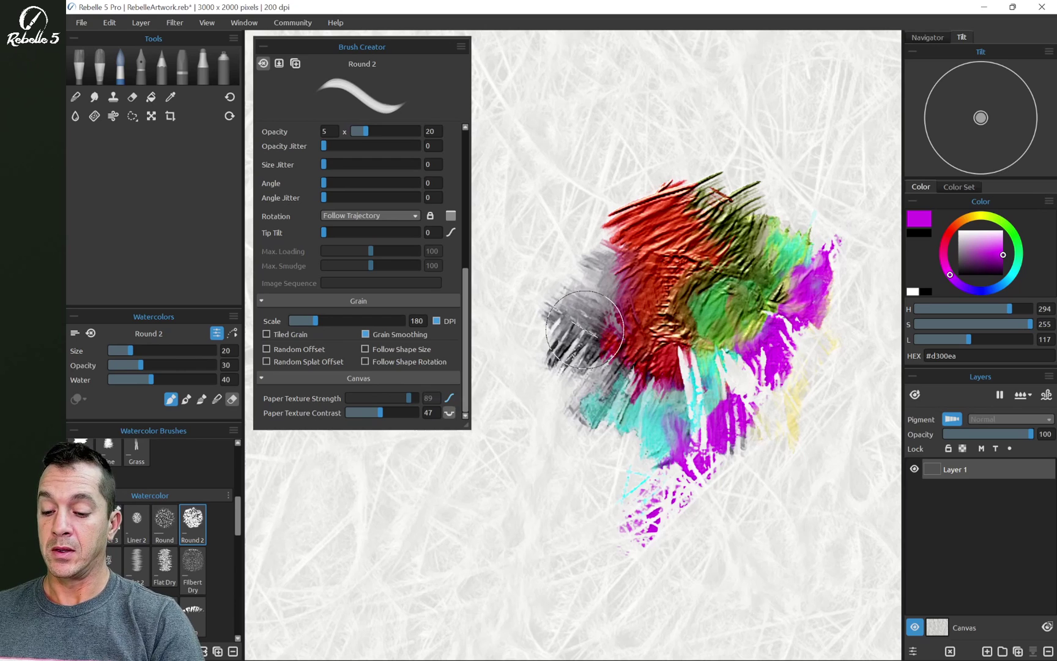
Step: Set Round 2's Paper Texture Contrast back to Light Texture and switch to the Oils & Acrylics Rake Sharp brush
left_click(449, 413)
left_click(475, 438)
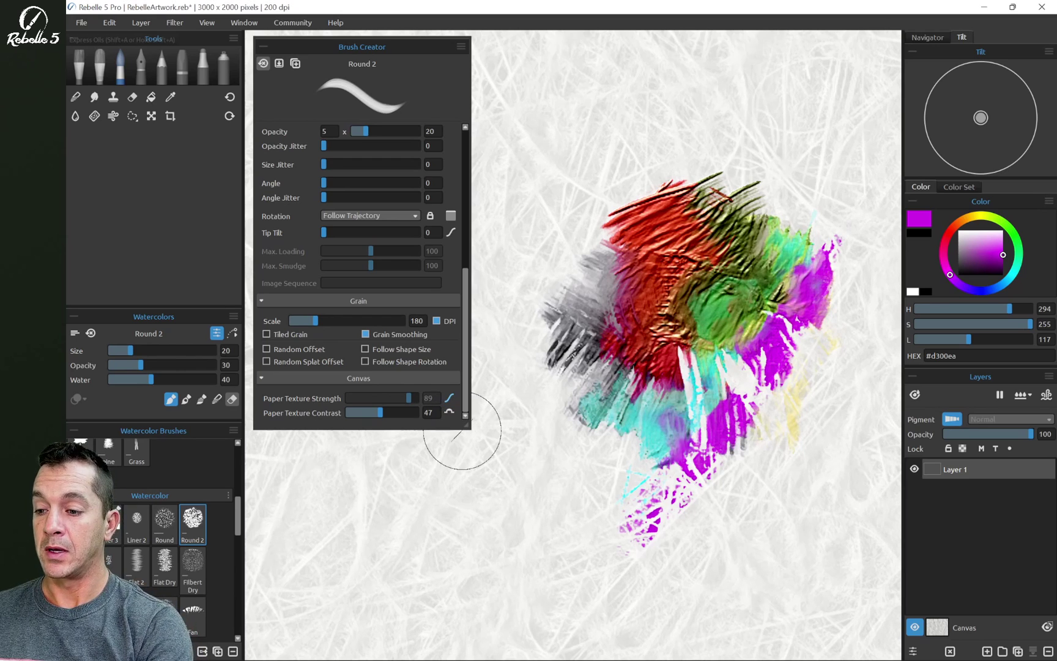
left_click(78, 66)
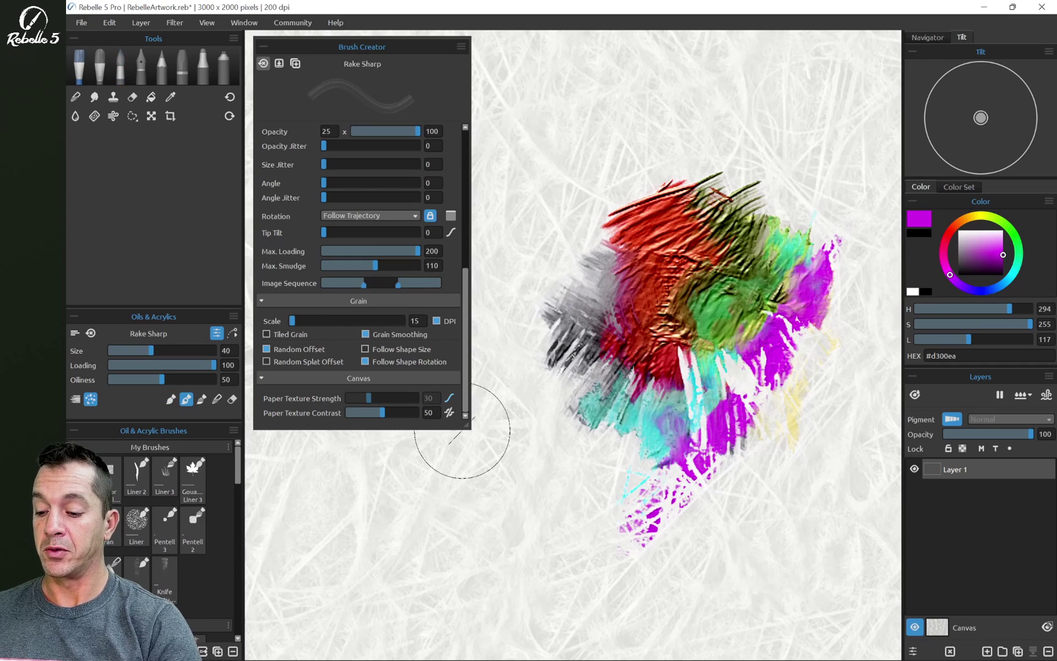
key("ctrl+z")
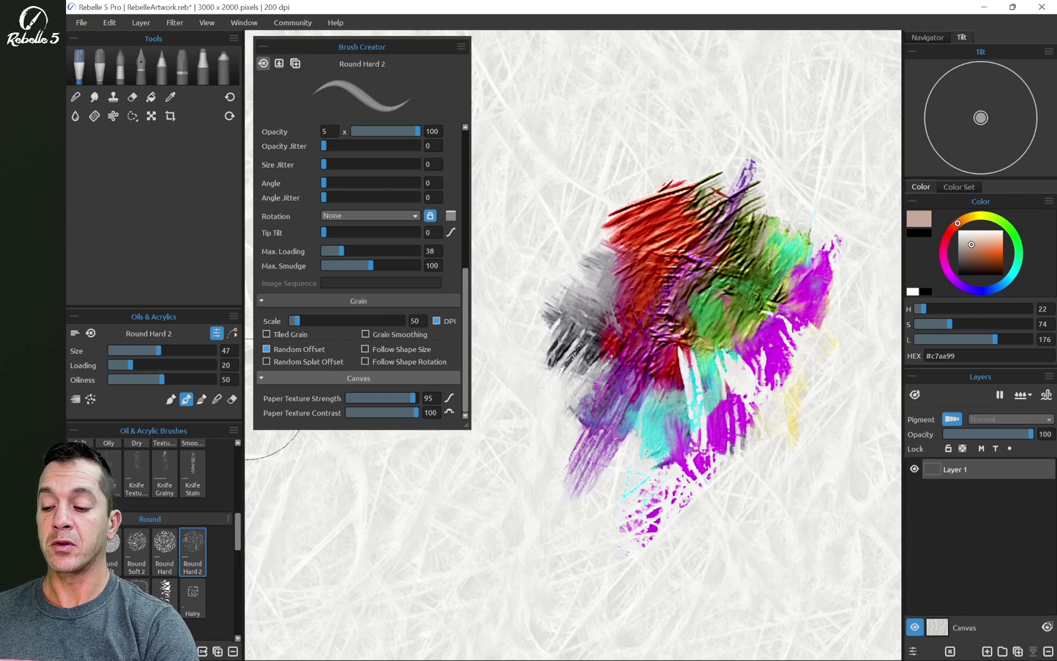
Step: Paint beige #c7aa99 oil strokes over the red and green paint using Round Hard 2 with Loading at 13 and Light Texture
left_click_drag(130, 366, 122, 365)
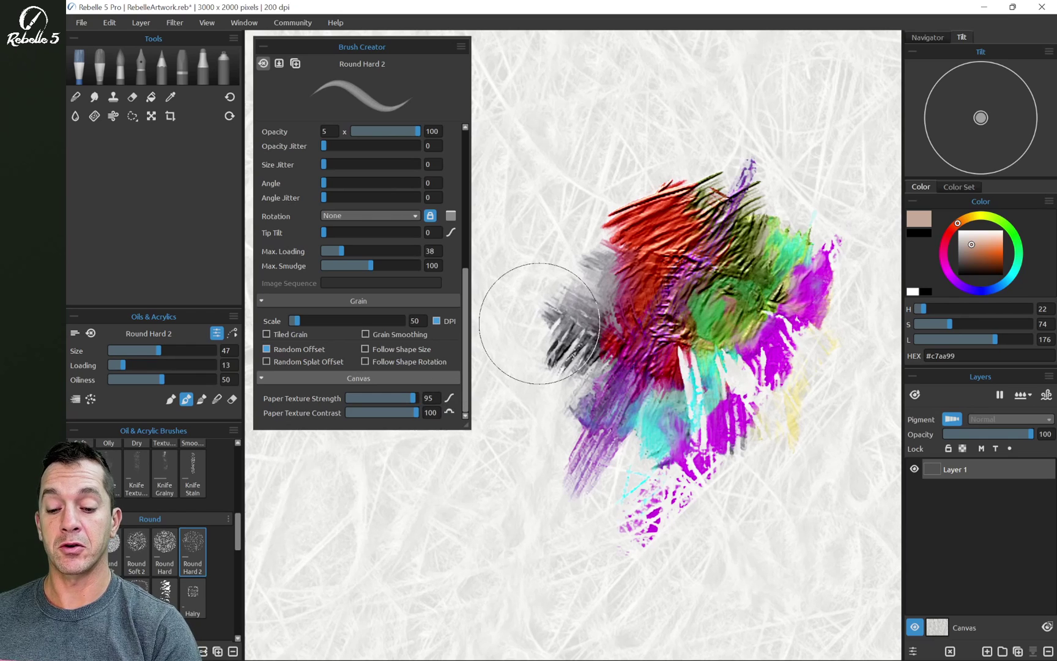
left_click(449, 412)
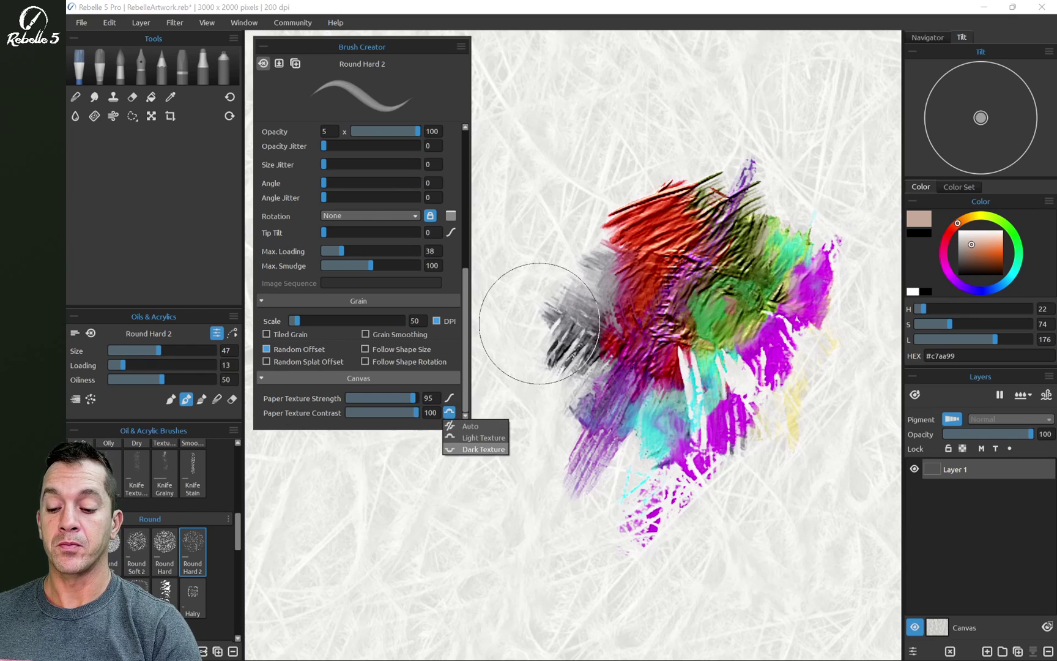
left_click(794, 119)
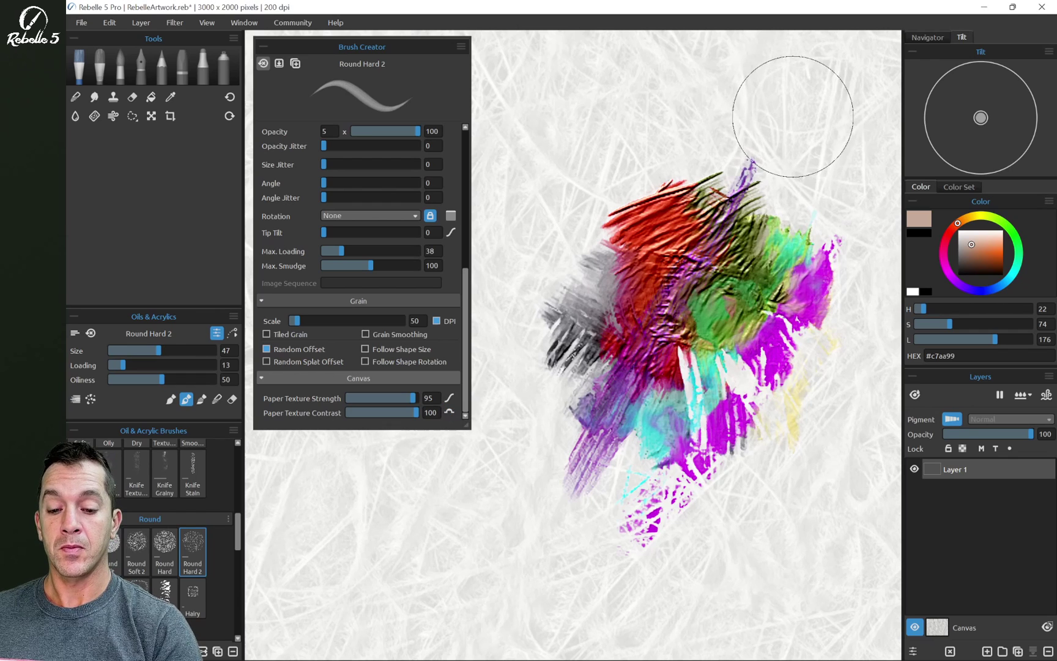
left_click_drag(793, 116, 581, 449)
left_click_drag(700, 169, 651, 381)
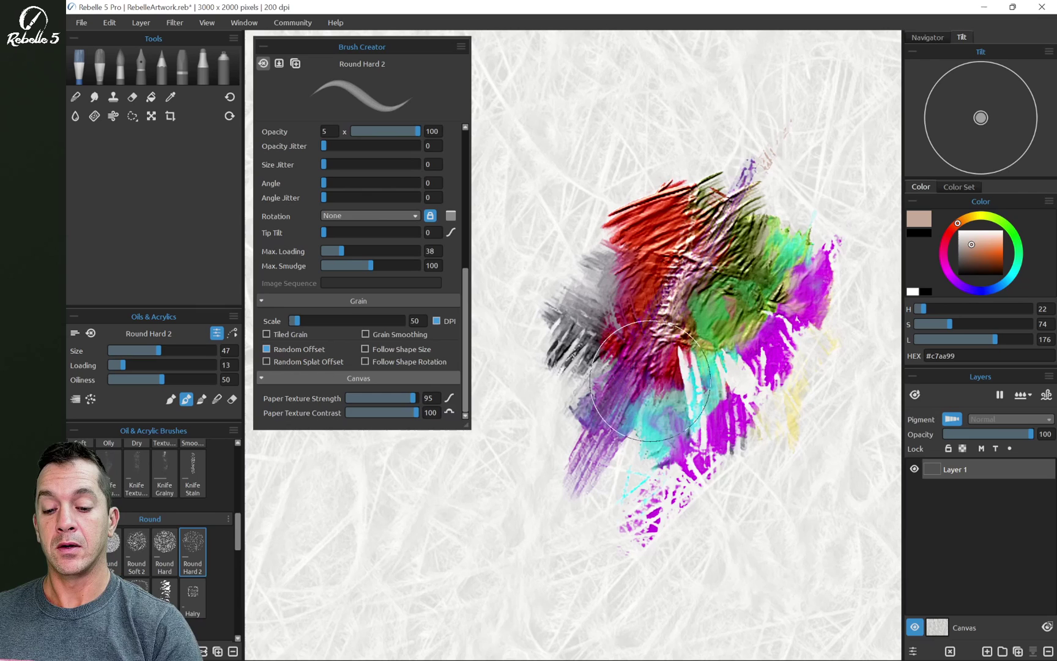
left_click_drag(670, 198, 654, 367)
mouse_move(743, 188)
left_mouse_down()
mouse_move(729, 238)
mouse_move(681, 312)
left_mouse_up()
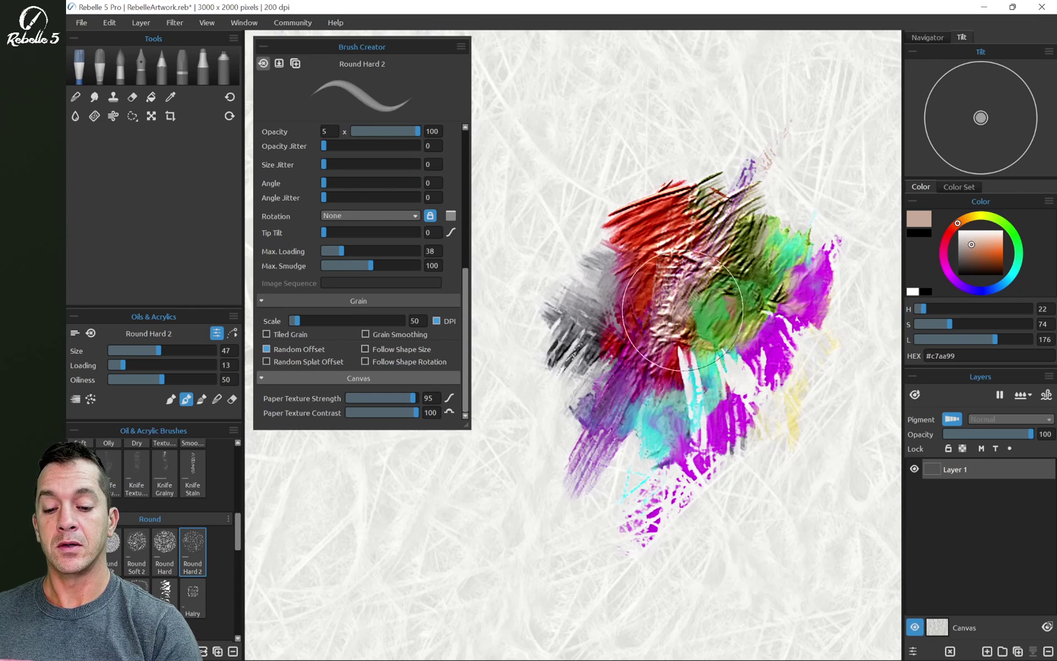
mouse_move(768, 224)
left_mouse_down()
mouse_move(680, 318)
mouse_move(653, 315)
left_mouse_up()
left_click_drag(671, 198, 655, 298)
left_click_drag(657, 179, 636, 287)
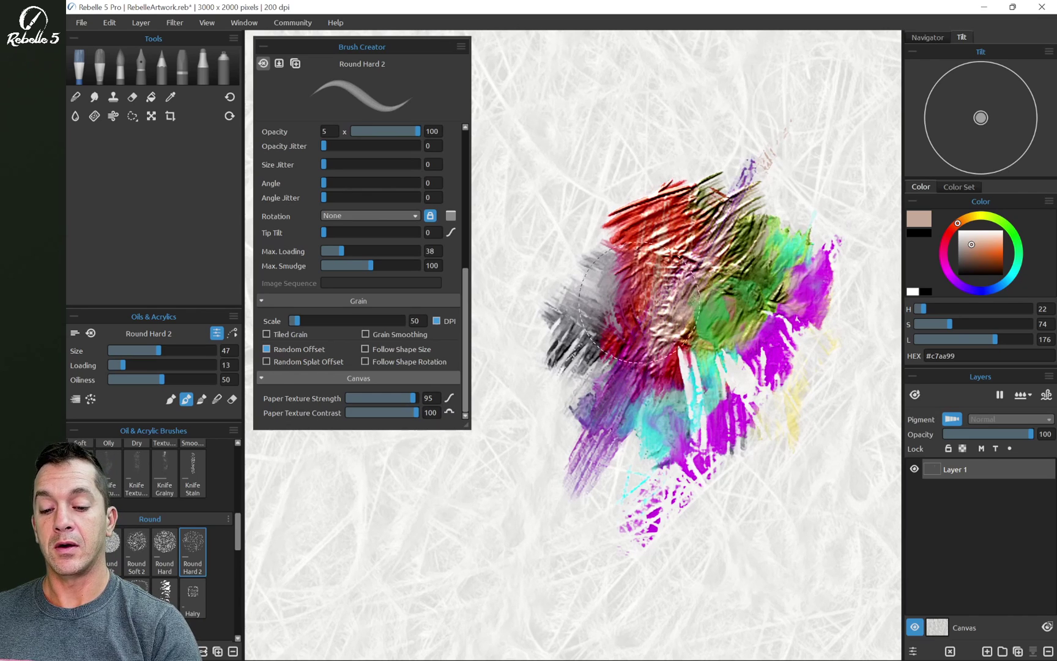
left_click_drag(631, 210, 607, 319)
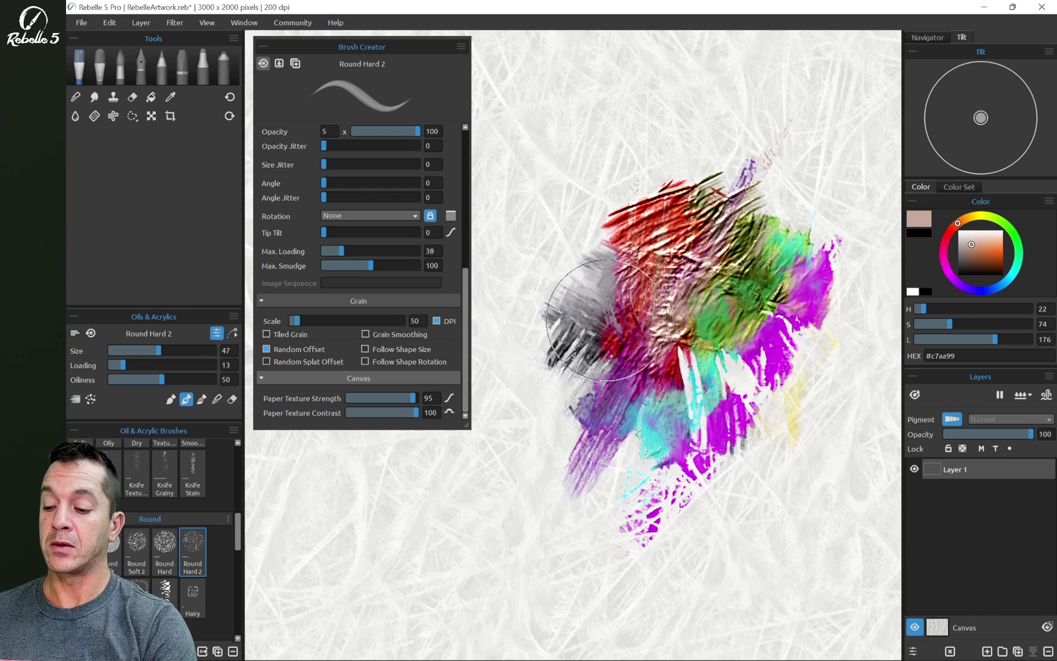
Step: Try one long beige Round Hard 2 stroke down the middle of the paint with Loading at 77, and undo it
left_click_drag(123, 365, 189, 365)
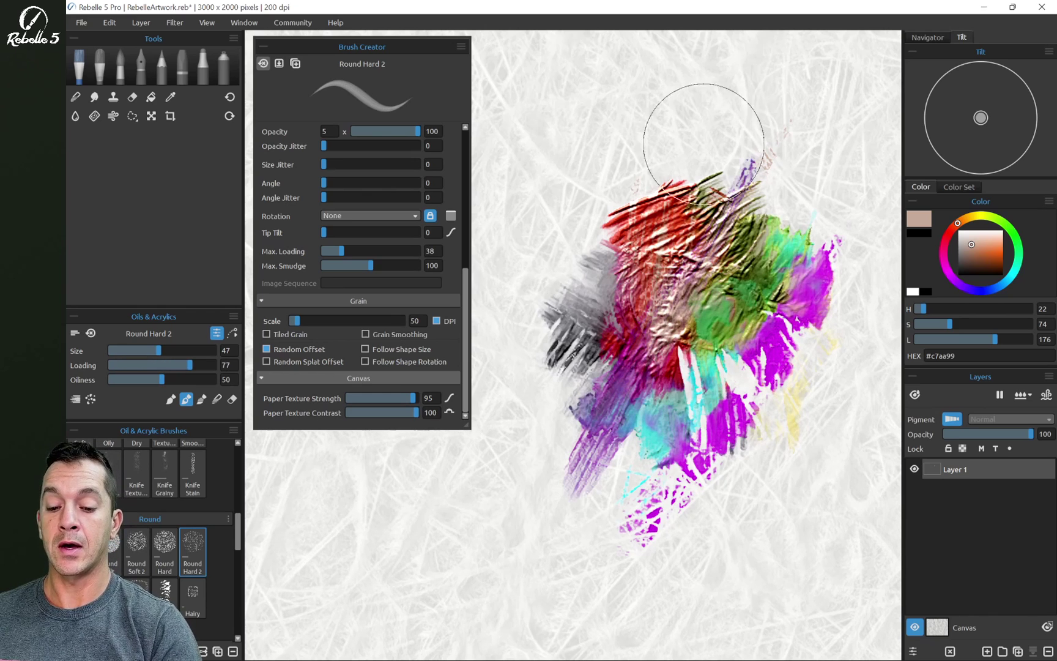
mouse_move(704, 144)
left_mouse_down()
mouse_move(640, 449)
mouse_move(618, 514)
mouse_move(578, 531)
left_mouse_up()
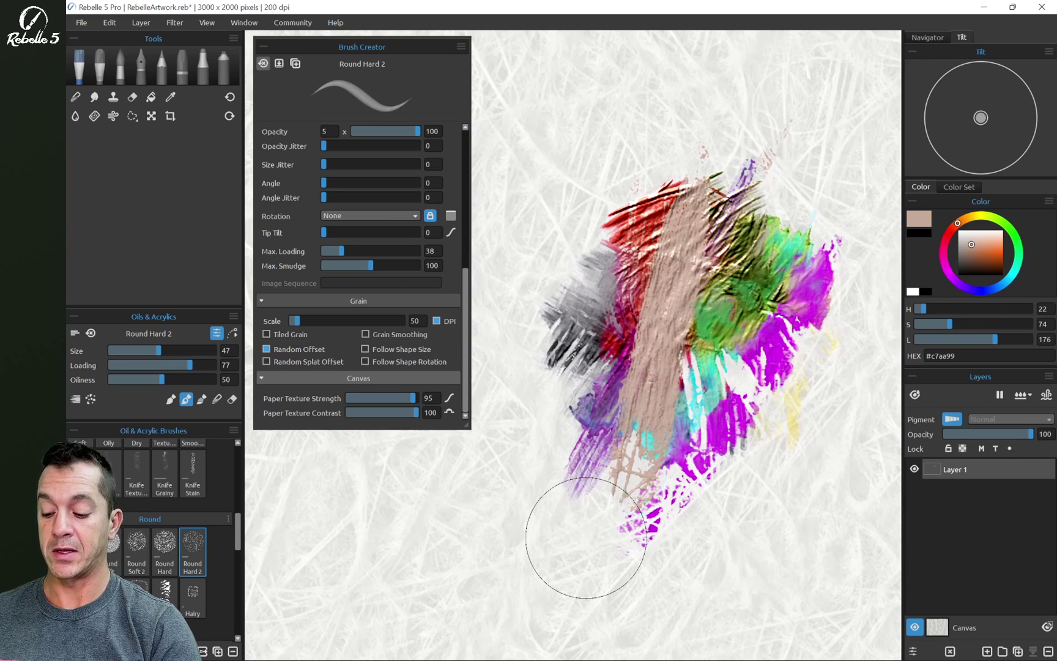
key("ctrl+z")
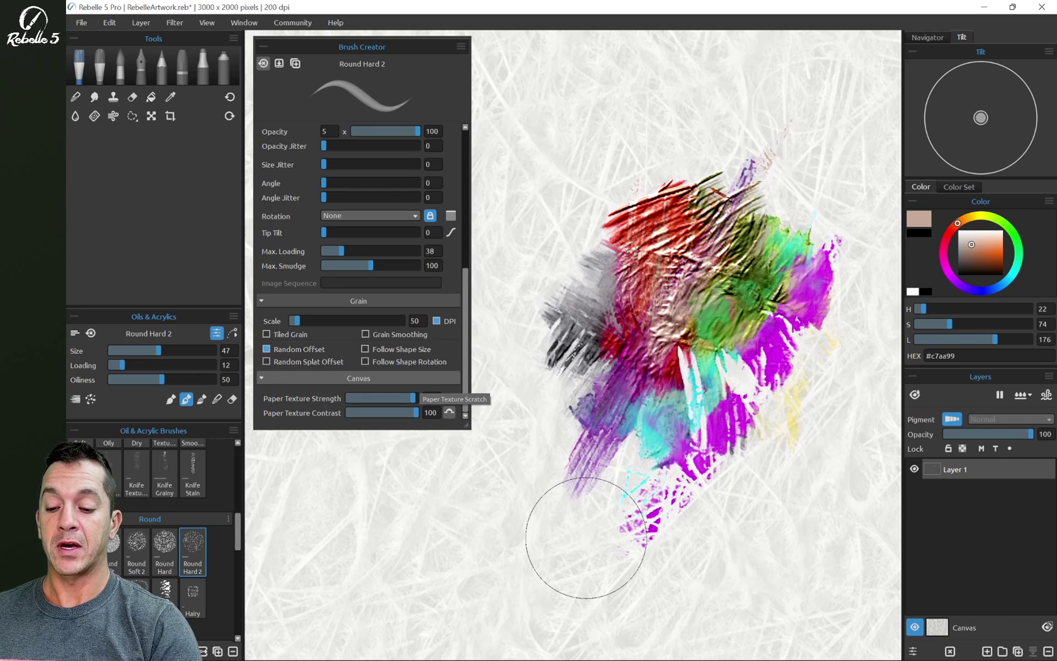
Step: Choose Light Texture as Round Hard 2's Paper Texture Contrast mode
left_click(449, 412)
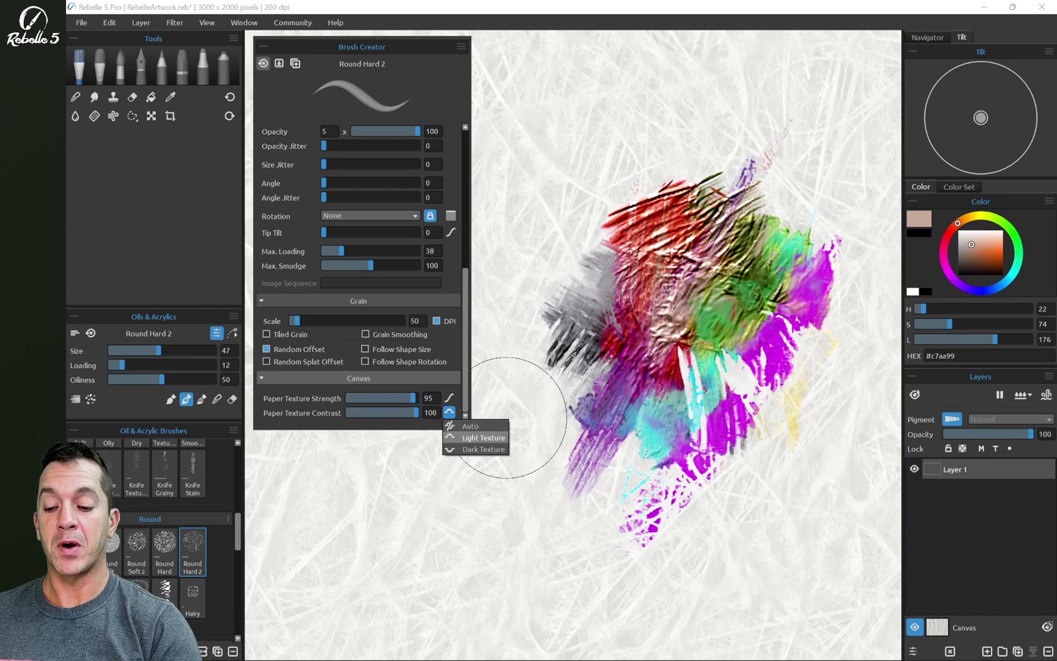
left_click(483, 438)
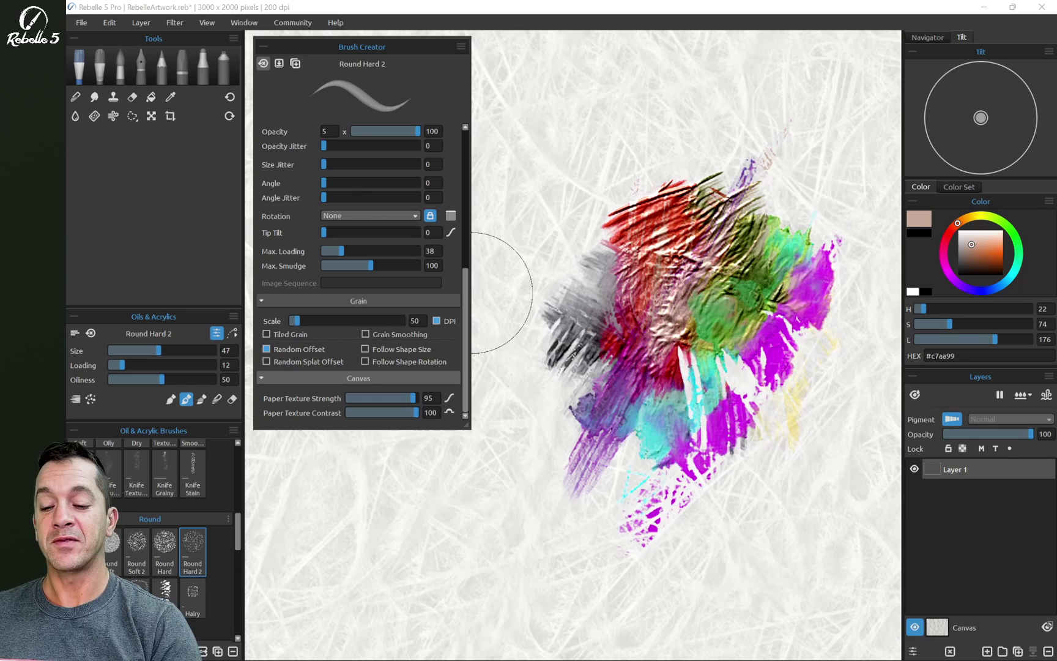
scroll(362, 271, "up", 1)
scroll(362, 270, "down", 1)
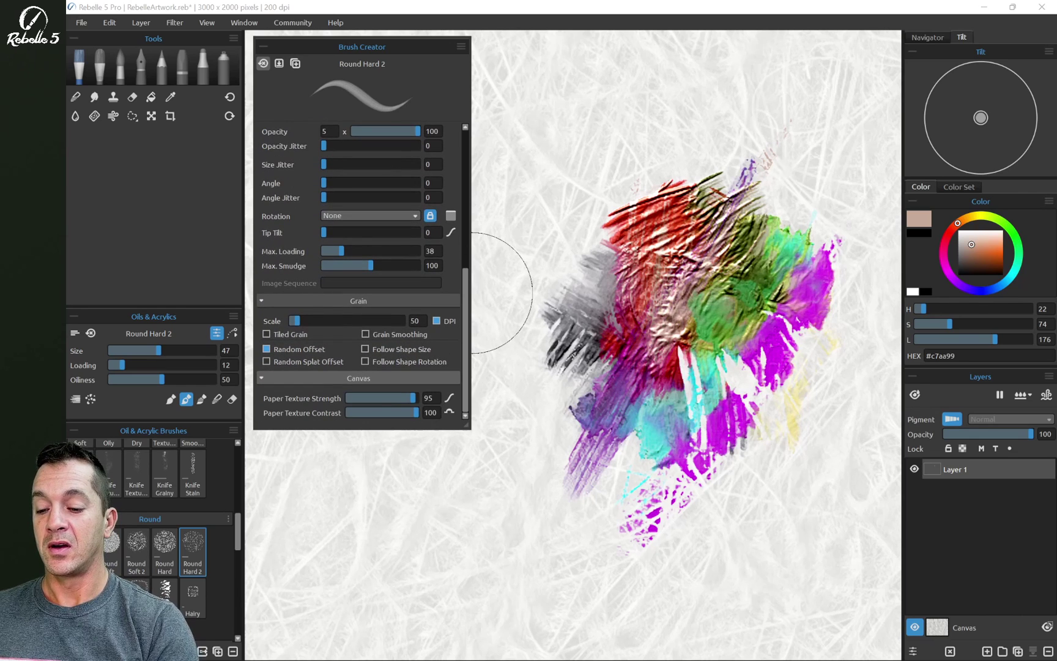
scroll(471, 292, "up", 1)
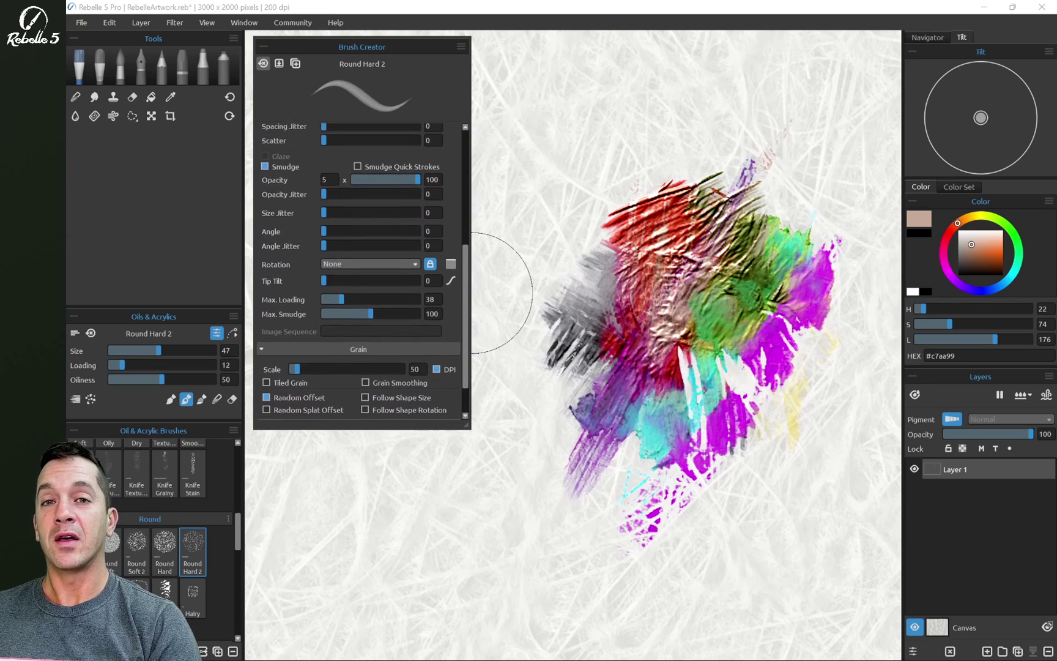
scroll(471, 293, "down", 1)
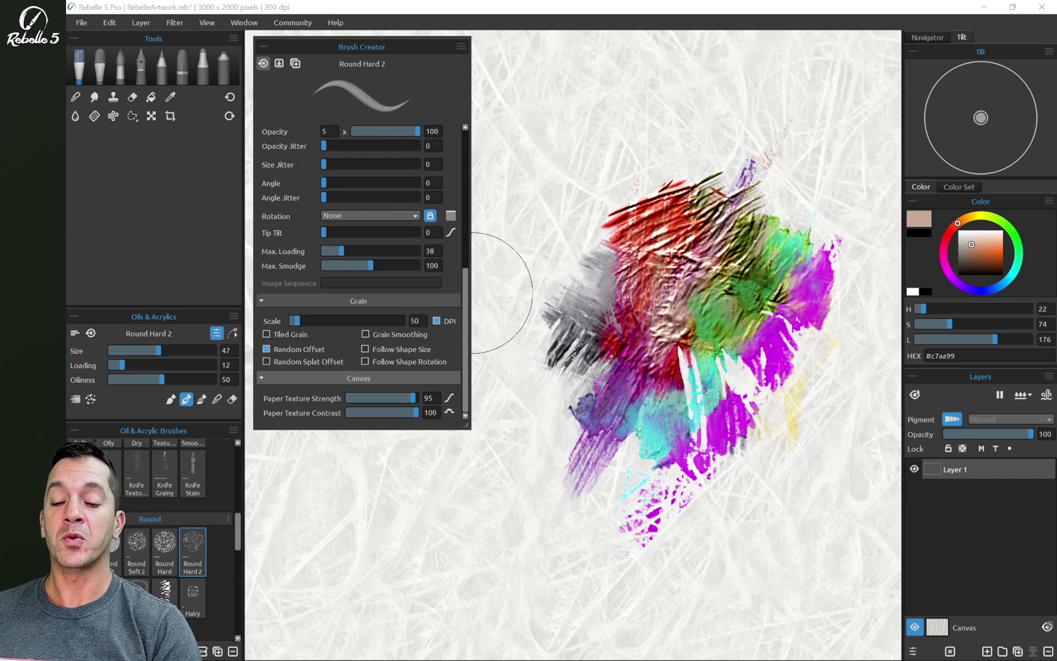